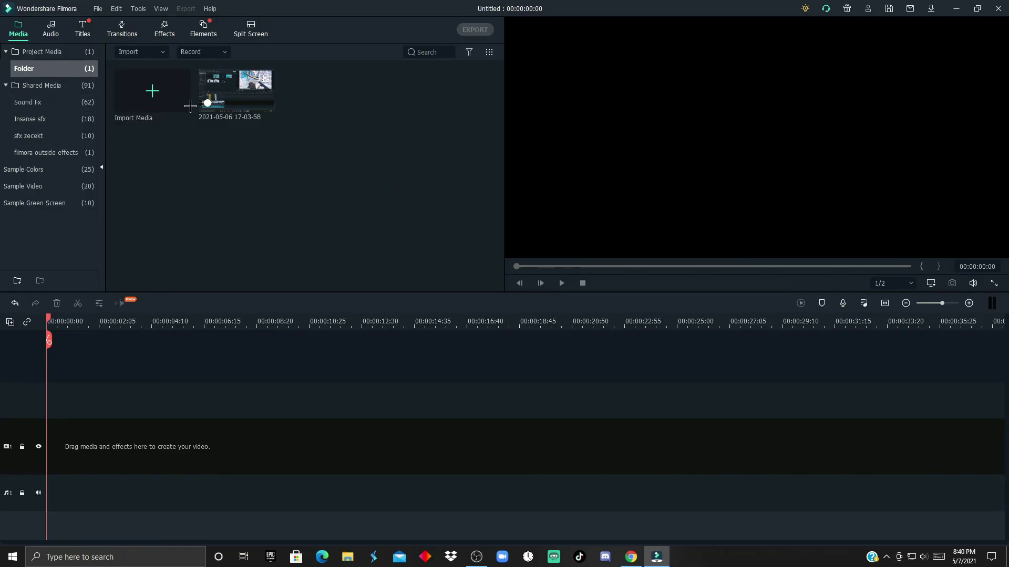
{"action": "left_click_drag", "start_coordinate": [191, 101], "coordinate": [89, 446]}
{"action": "left_click", "coordinate": [462, 298]}
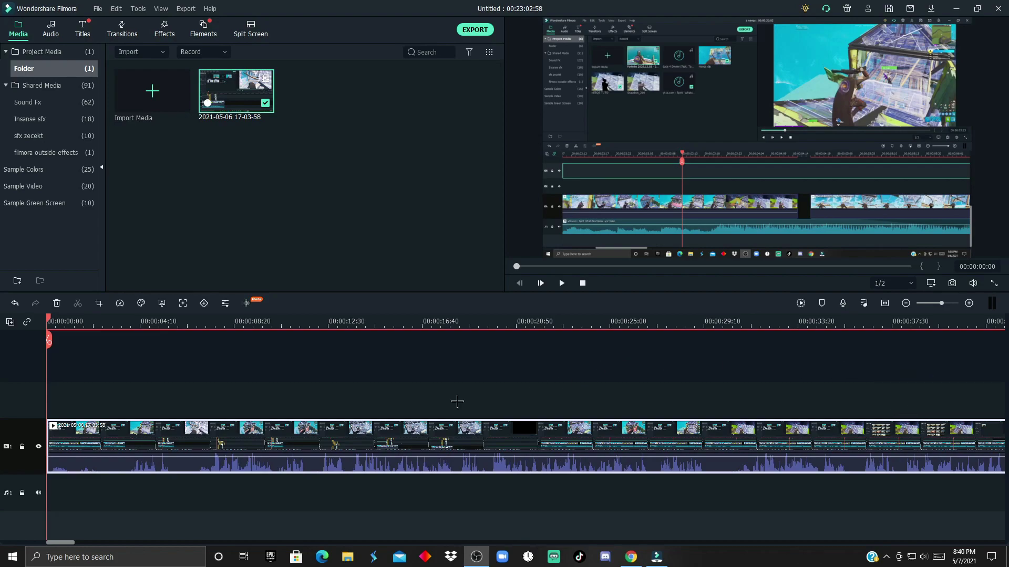
{"action": "scroll", "coordinate": [248, 427], "scroll_direction": "up", "scroll_amount": 3}
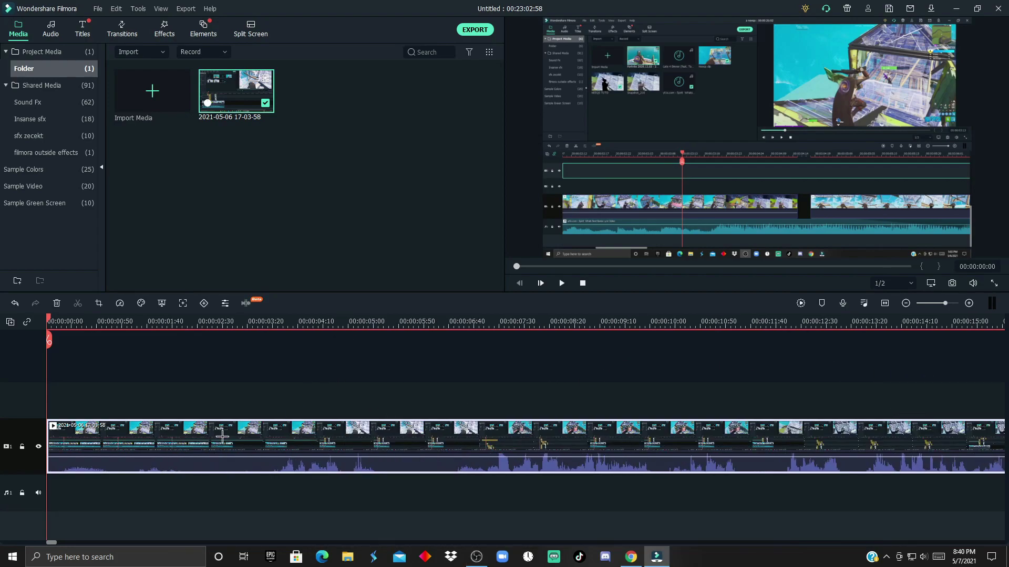
{"action": "left_click_drag", "start_coordinate": [54, 322], "coordinate": [205, 343]}
{"action": "left_click", "coordinate": [206, 342]}
{"action": "left_click", "coordinate": [150, 423]}
{"action": "key", "text": "Delete"}
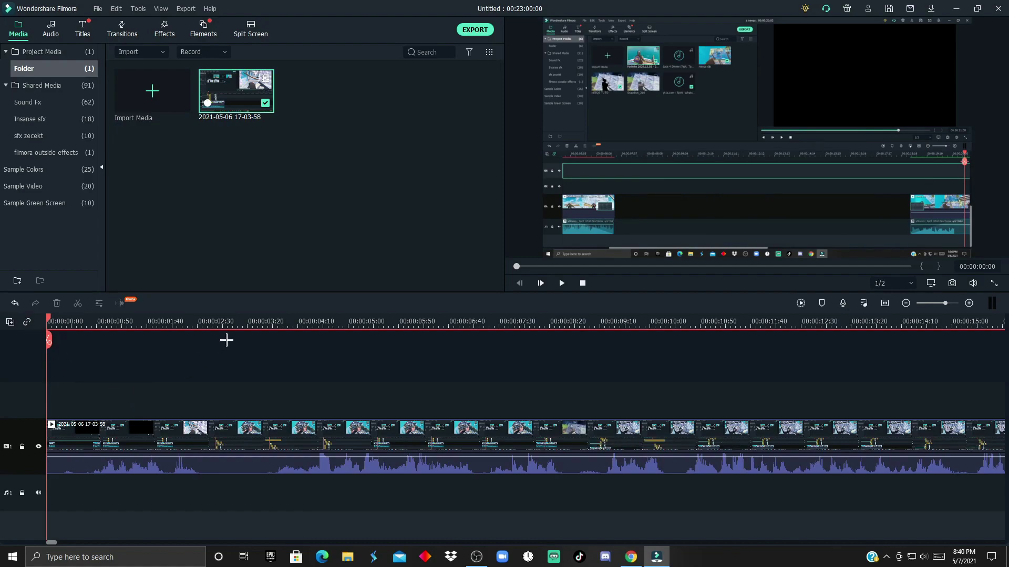
Open the keyboard shortcuts list and review the File, Edit and Tools entries, including Delete, Ripple Delete and Split.
{"action": "scroll", "coordinate": [239, 332], "scroll_direction": "down", "scroll_amount": 1}
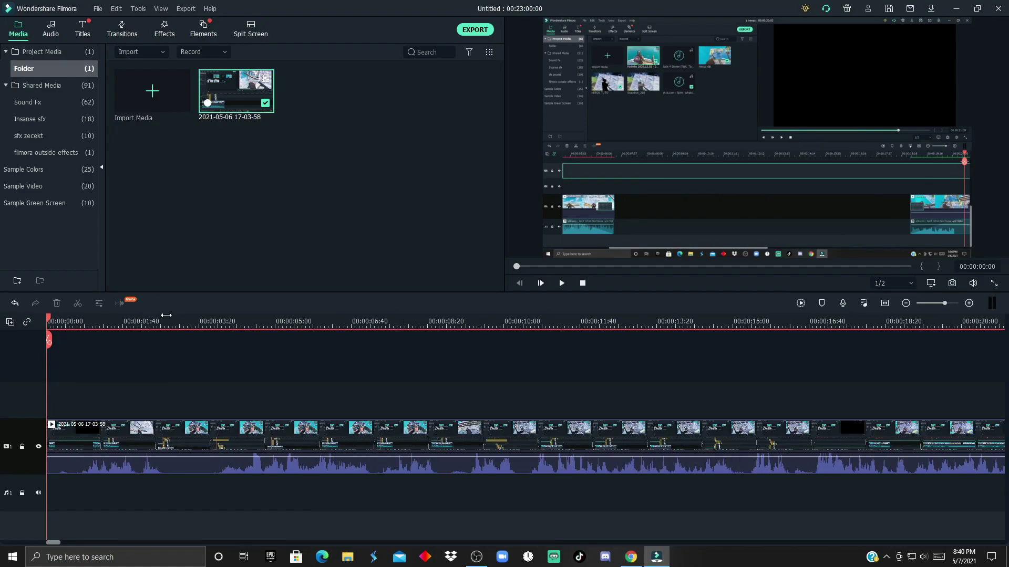
{"action": "left_click", "coordinate": [97, 7]}
{"action": "left_click", "coordinate": [304, 394]}
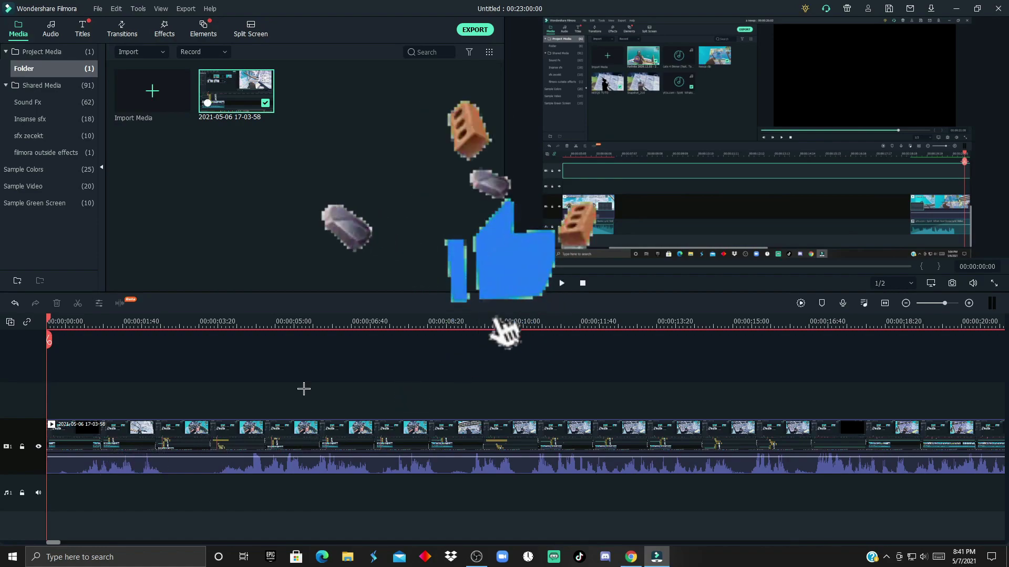
{"action": "left_click", "coordinate": [98, 8]}
{"action": "left_click", "coordinate": [153, 228]}
{"action": "scroll", "coordinate": [484, 311], "scroll_direction": "down", "scroll_amount": 1}
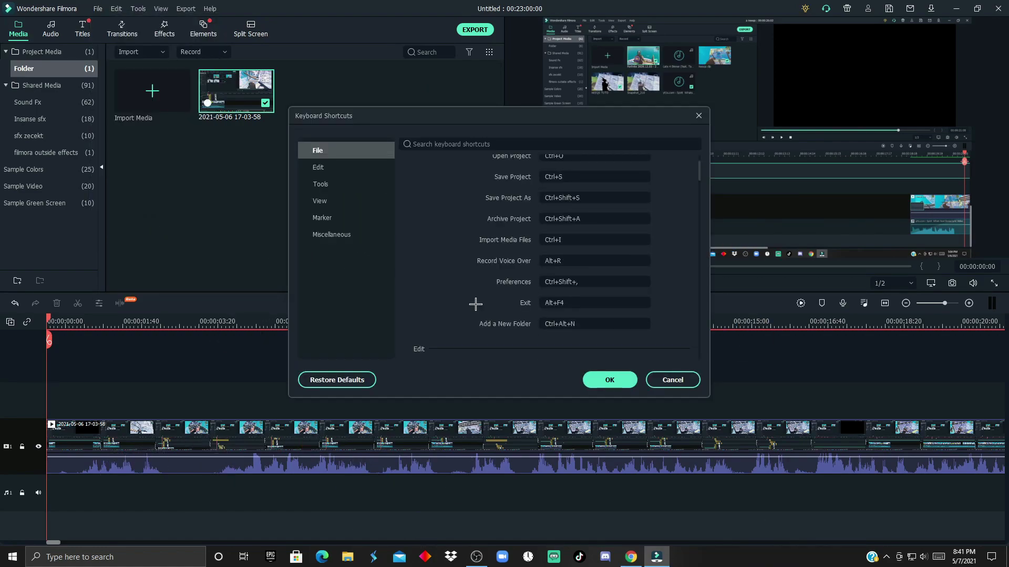
{"action": "left_click", "coordinate": [336, 168]}
{"action": "scroll", "coordinate": [498, 301], "scroll_direction": "down", "scroll_amount": 2}
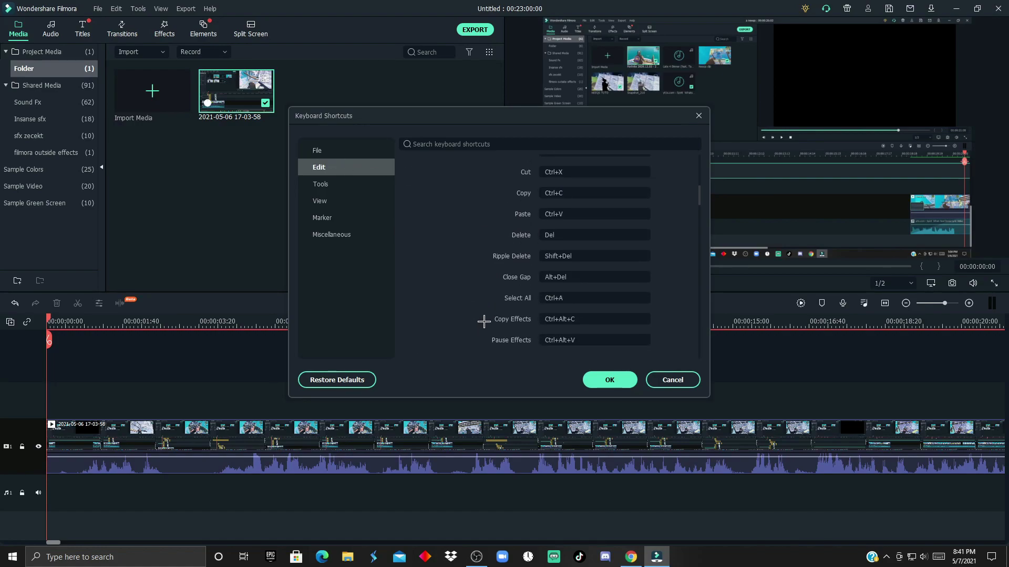
{"action": "scroll", "coordinate": [475, 286], "scroll_direction": "down", "scroll_amount": 2}
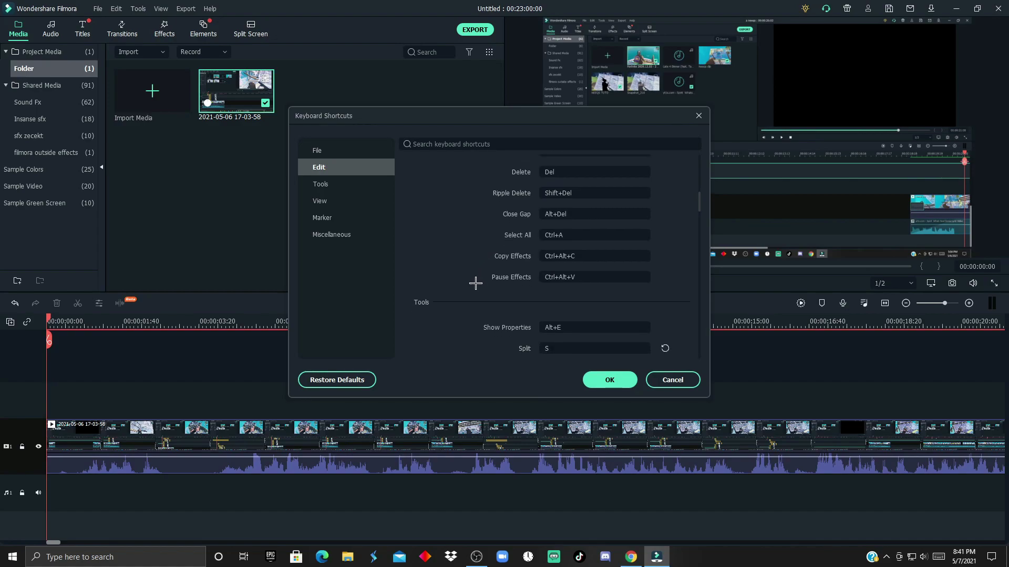
{"action": "scroll", "coordinate": [475, 284], "scroll_direction": "down", "scroll_amount": 5}
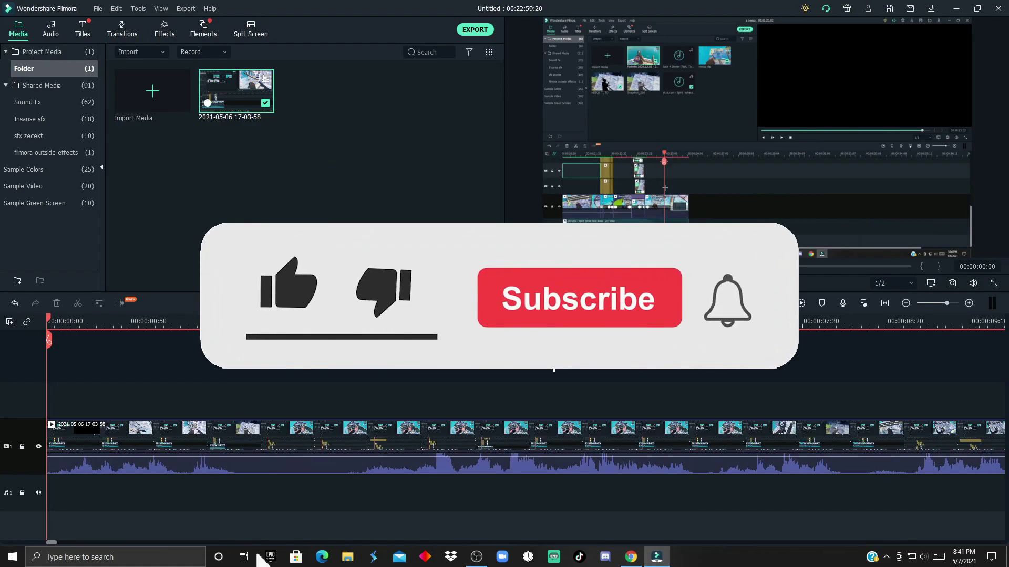
Cut out the section of the recording between 00:00:01:52 and 00:00:03:06 and close the gap it leaves.
{"action": "left_click", "coordinate": [234, 436]}
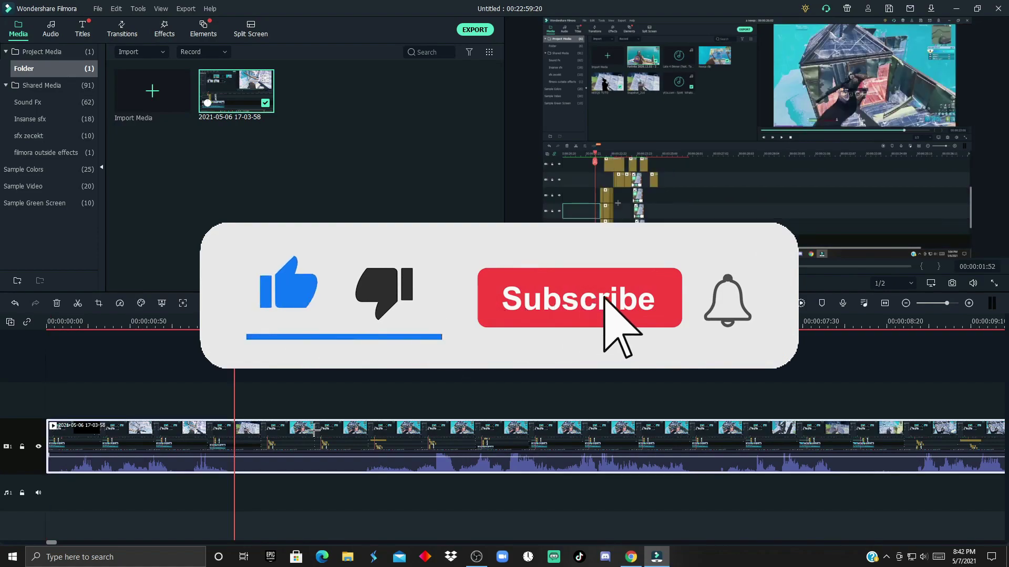
{"action": "key", "text": "ctrl+b"}
{"action": "left_click_drag", "start_coordinate": [235, 319], "coordinate": [358, 319]}
{"action": "key", "text": "ctrl+b"}
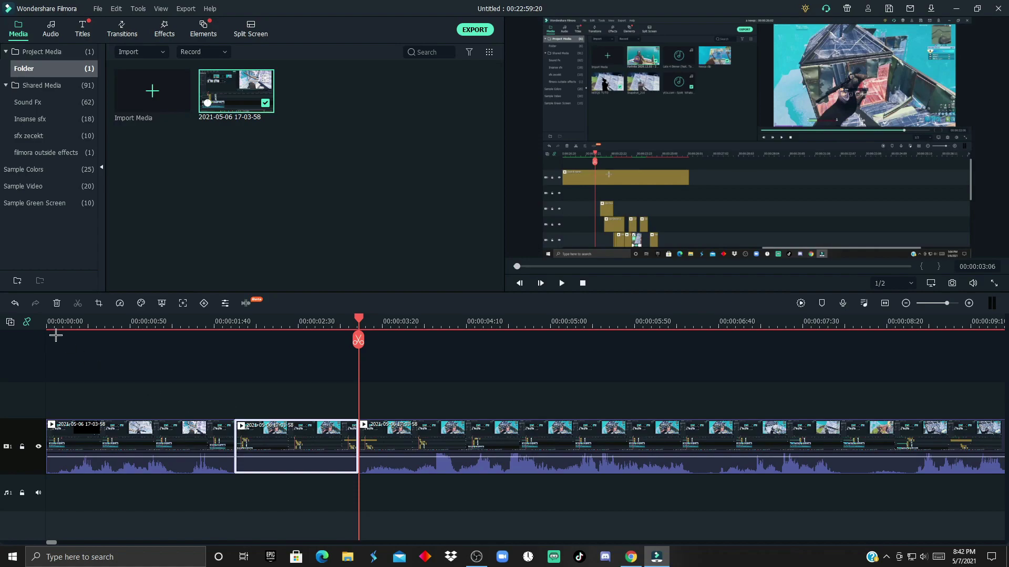
{"action": "key", "text": "Delete"}
{"action": "left_click", "coordinate": [310, 378]}
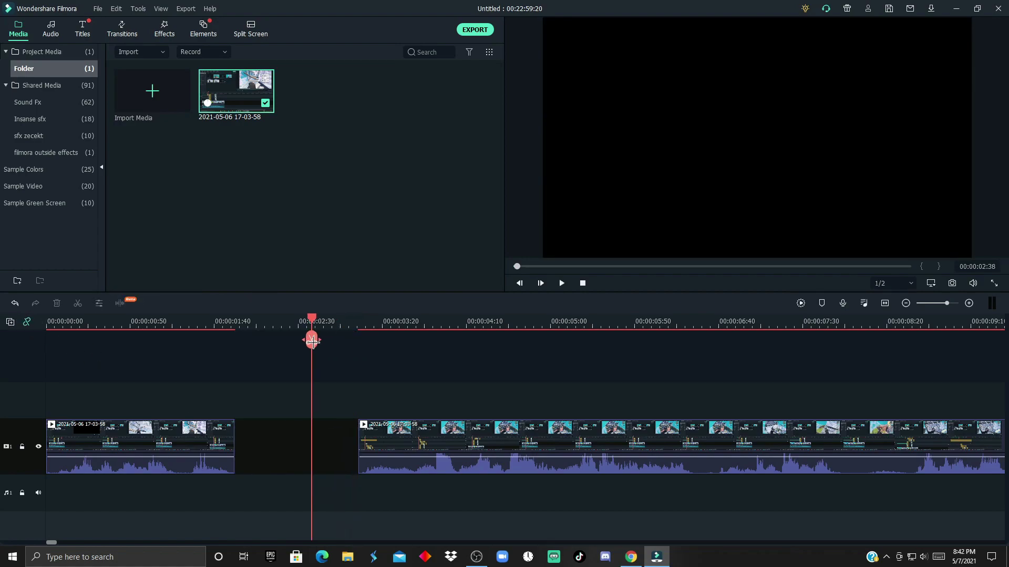
{"action": "left_click", "coordinate": [304, 426]}
{"action": "key", "text": "Delete"}
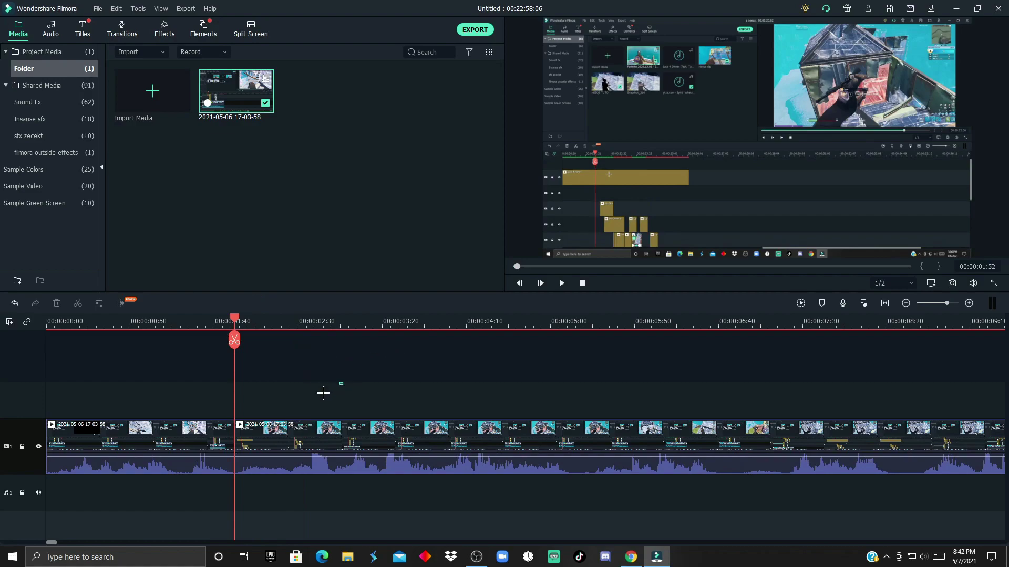
Cut out the section of the second clip from 00:00:25:41 to about 00:00:33:00, closing the gap.
{"action": "key", "text": "ctrl+a"}
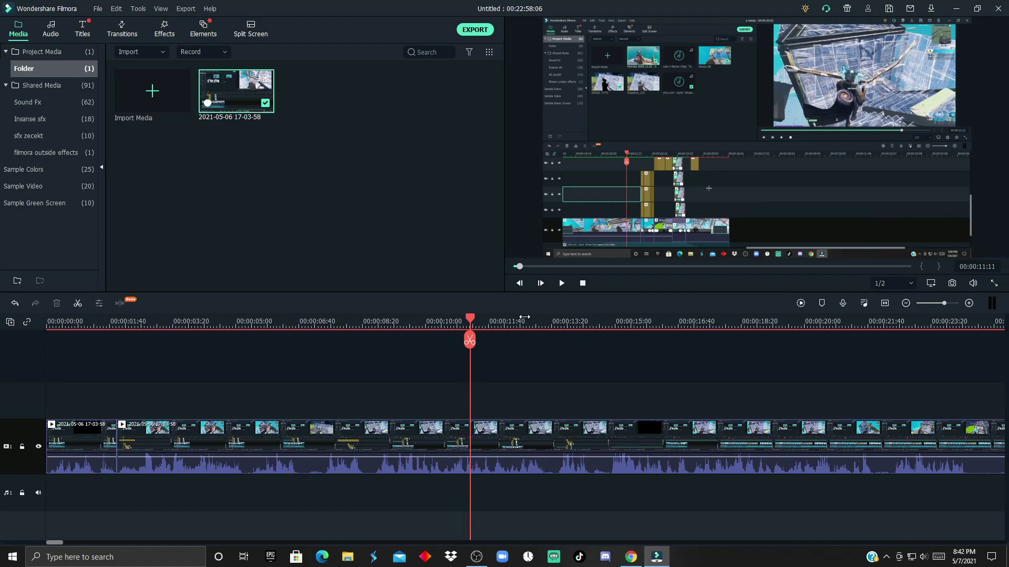
{"action": "scroll", "coordinate": [367, 360], "scroll_direction": "down", "scroll_amount": 4}
{"action": "left_click_drag", "start_coordinate": [261, 320], "coordinate": [646, 322]}
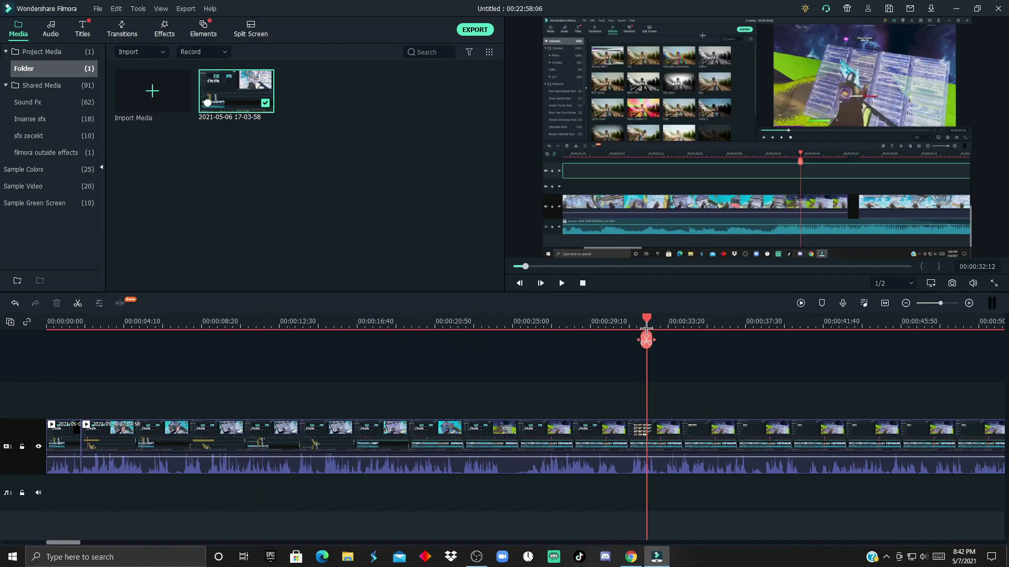
{"action": "left_click", "coordinate": [710, 420]}
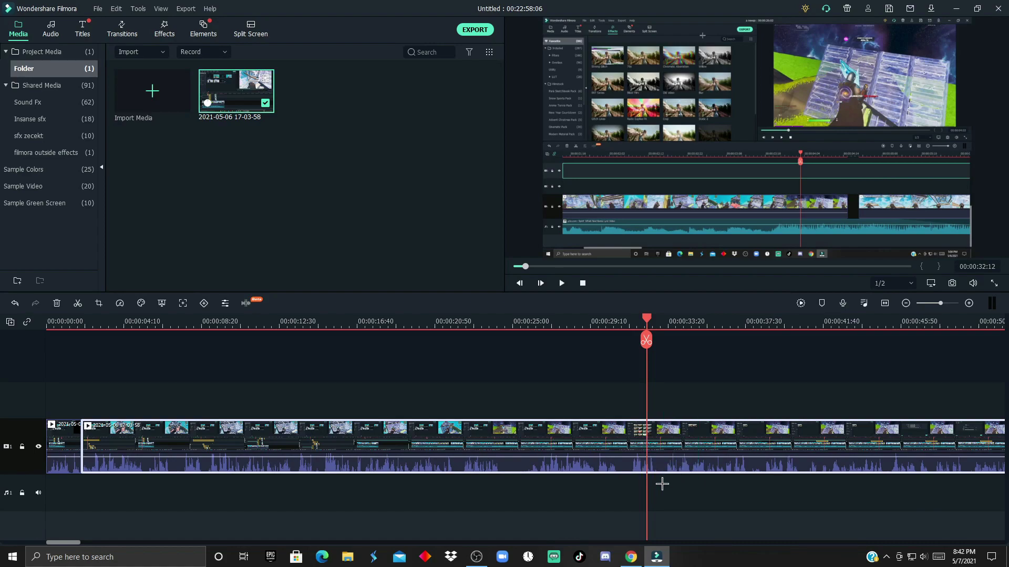
{"action": "mouse_move", "coordinate": [646, 340]}
{"action": "left_mouse_down"}
{"action": "mouse_move", "coordinate": [529, 340]}
{"action": "mouse_move", "coordinate": [660, 342]}
{"action": "left_mouse_up"}
{"action": "left_click", "coordinate": [529, 340]}
{"action": "key", "text": "ctrl+b"}
{"action": "key", "text": "Delete"}
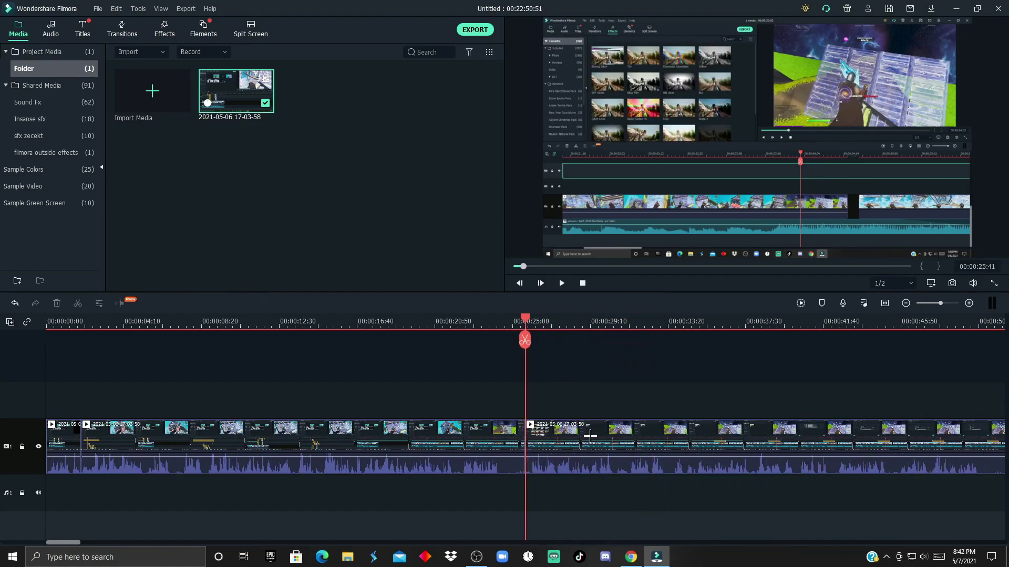
Place the Black sample color above the video at the start, and replace it with Deep Blue extended to about 14 seconds.
{"action": "key", "text": "Home"}
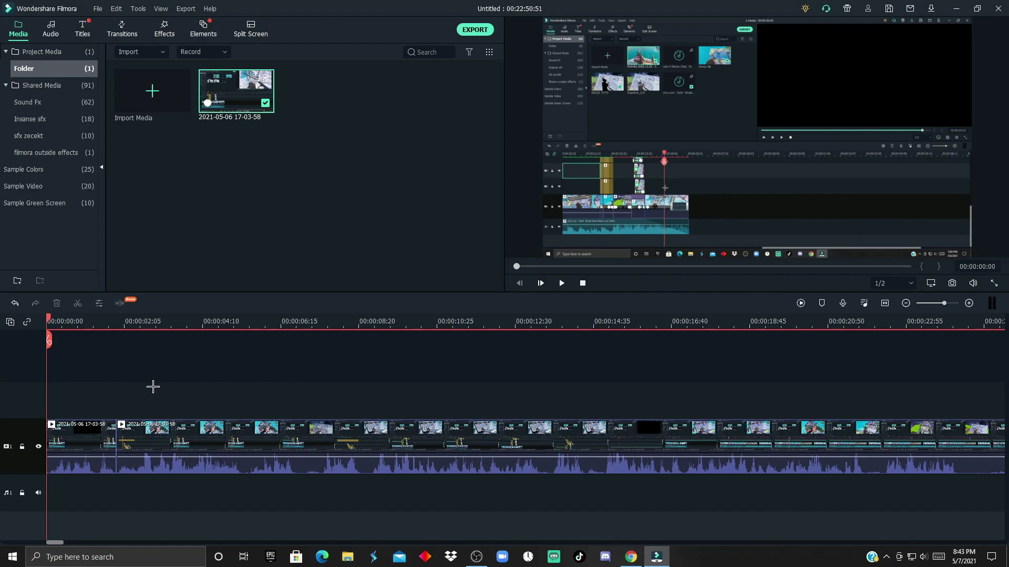
{"action": "left_click", "coordinate": [62, 170]}
{"action": "left_click_drag", "start_coordinate": [325, 214], "coordinate": [66, 400]}
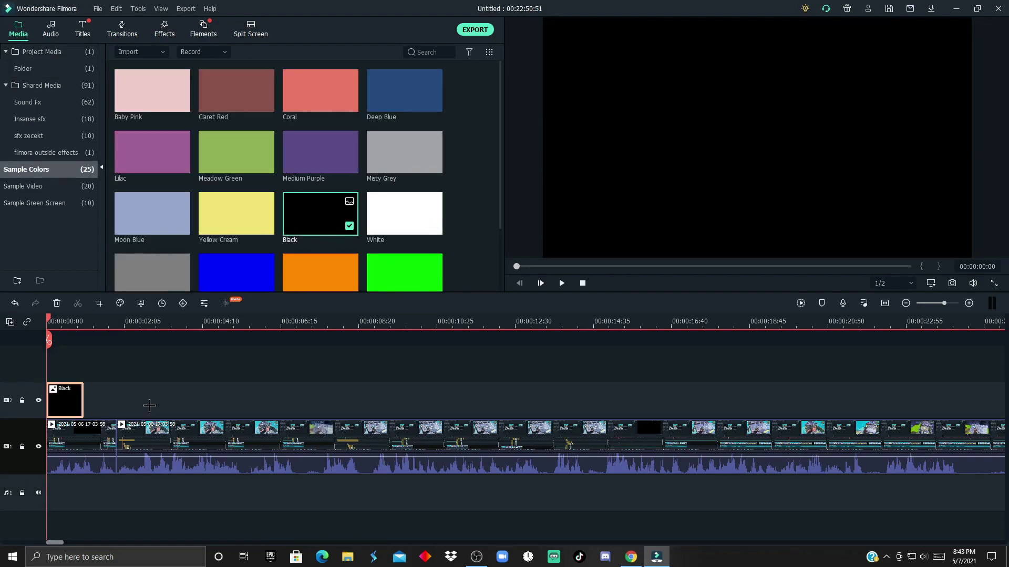
{"action": "left_click", "coordinate": [232, 339]}
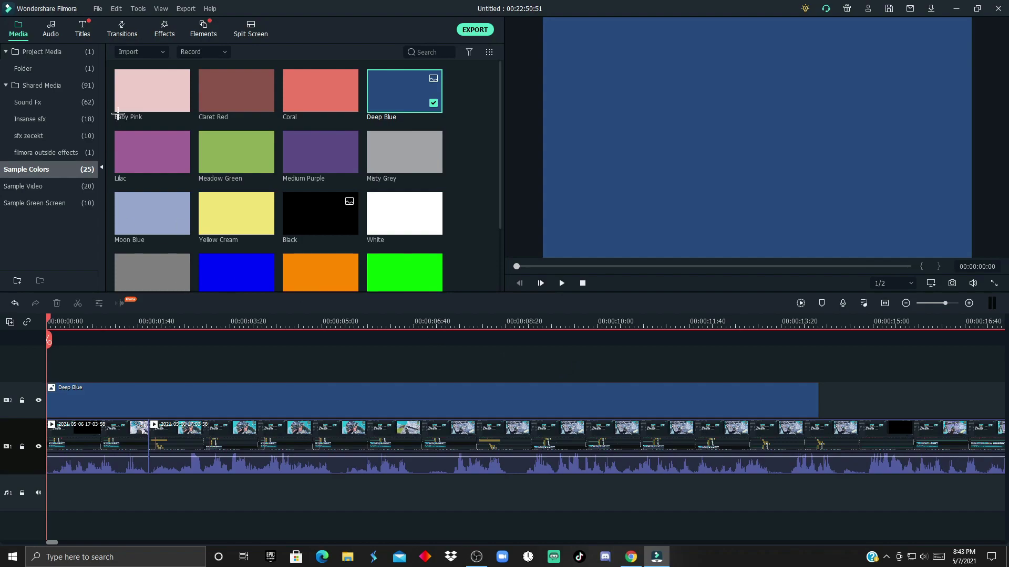
Browse the included titles and add the favorite Overlay Text title above the Deep Blue clip at the start.
{"action": "left_click", "coordinate": [84, 23]}
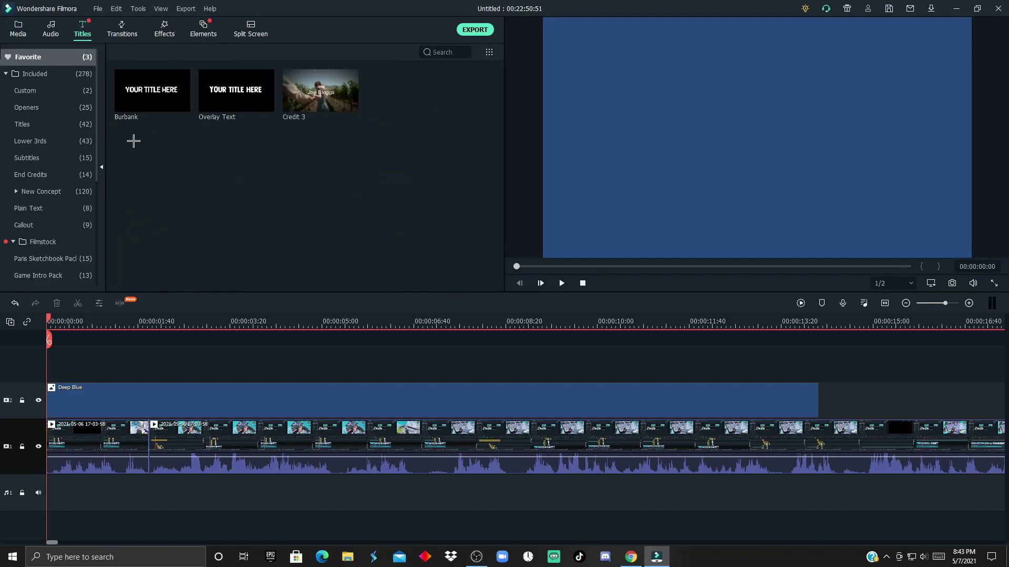
{"action": "left_click", "coordinate": [34, 124]}
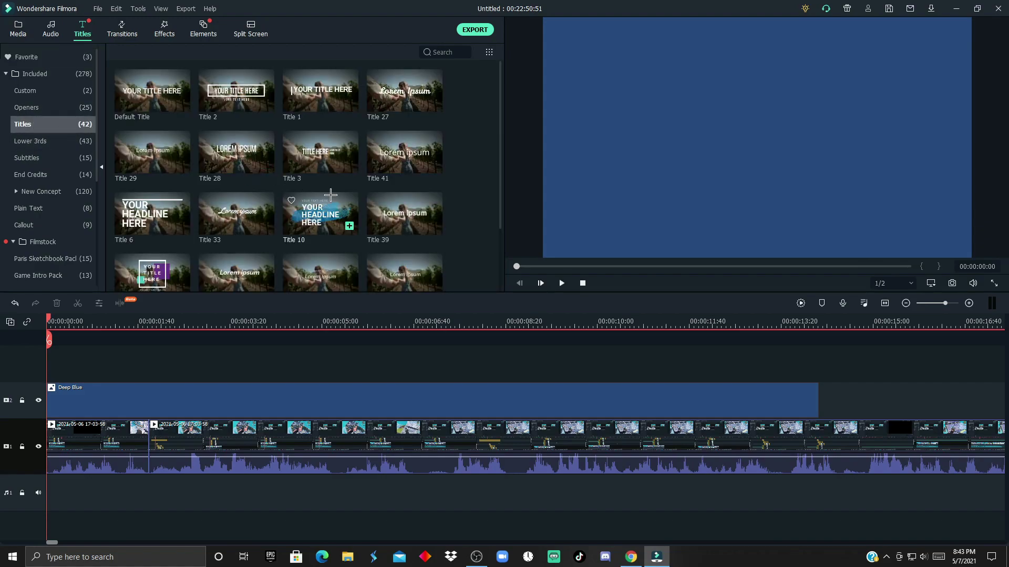
{"action": "scroll", "coordinate": [236, 210], "scroll_direction": "down", "scroll_amount": 10}
{"action": "scroll", "coordinate": [331, 195], "scroll_direction": "up", "scroll_amount": 10}
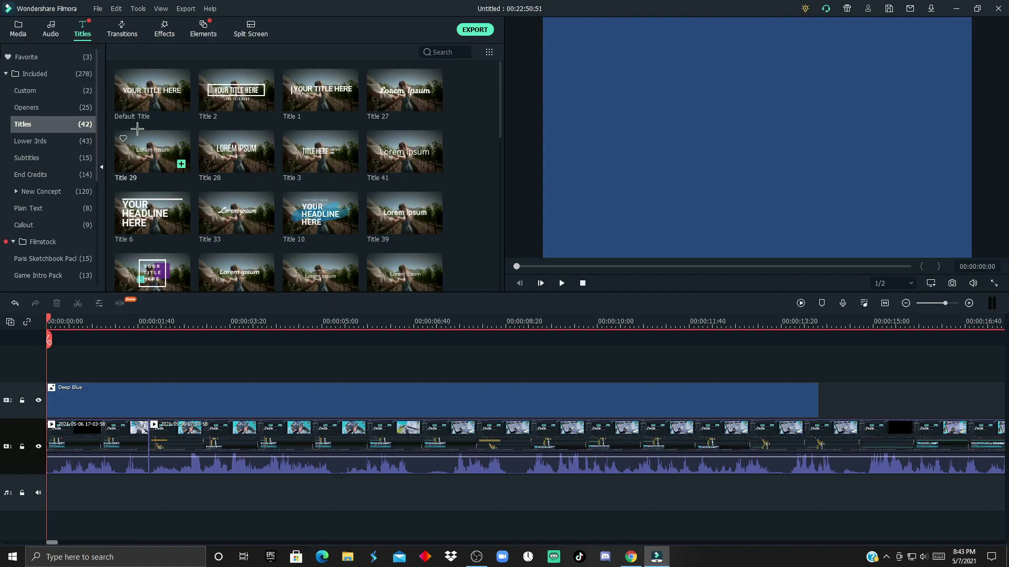
{"action": "left_click", "coordinate": [63, 57]}
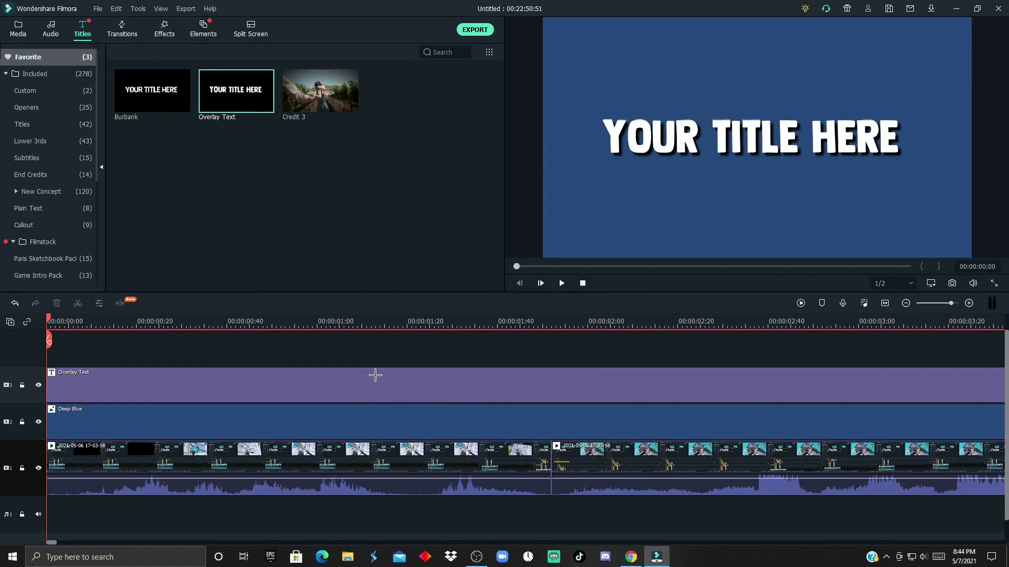
Set the overlay title's font size to 150 and its text to "SUBSCRIBE".
{"action": "left_click", "coordinate": [375, 375]}
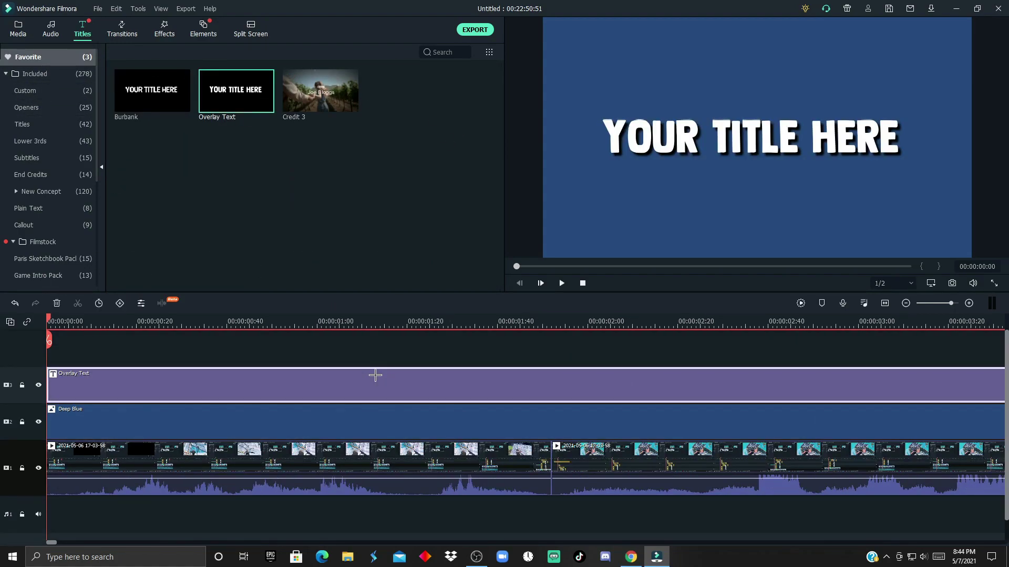
{"action": "double_click", "coordinate": [375, 375]}
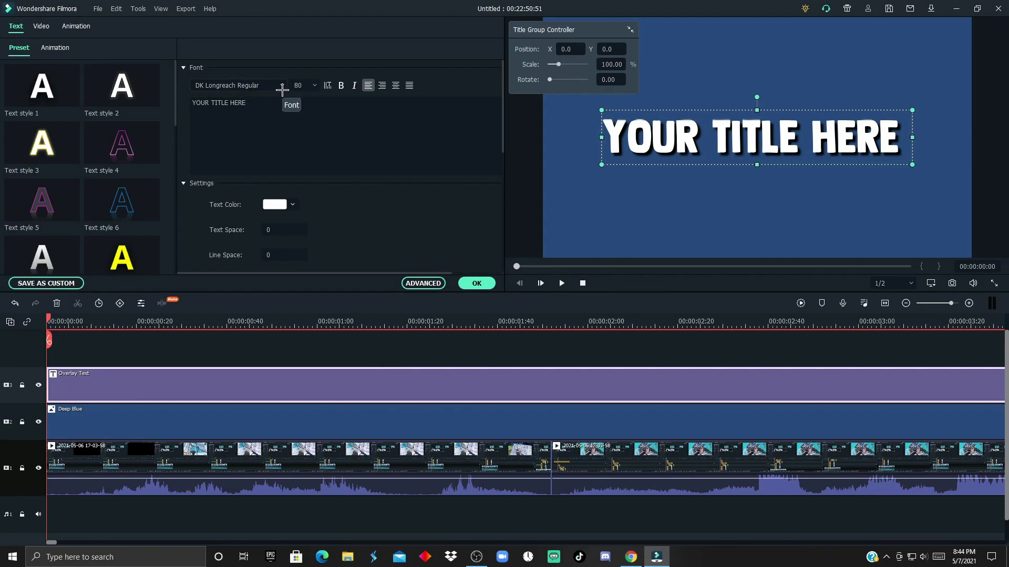
{"action": "left_click", "coordinate": [315, 85]}
{"action": "left_click", "coordinate": [307, 171]}
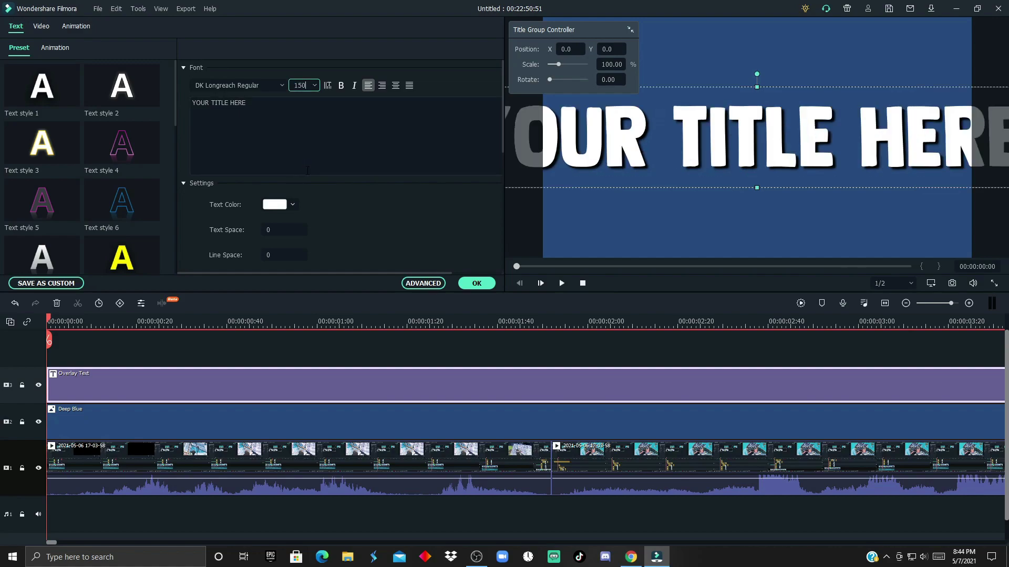
{"action": "left_click", "coordinate": [256, 110]}
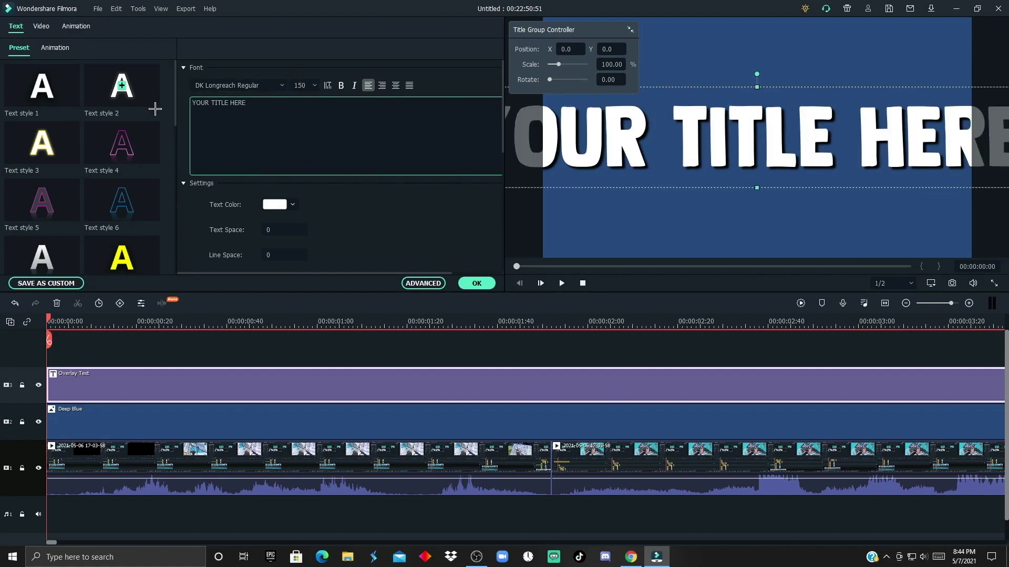
{"action": "key", "text": "ctrl+a"}
{"action": "type", "text": "SUBSCIRBE"}
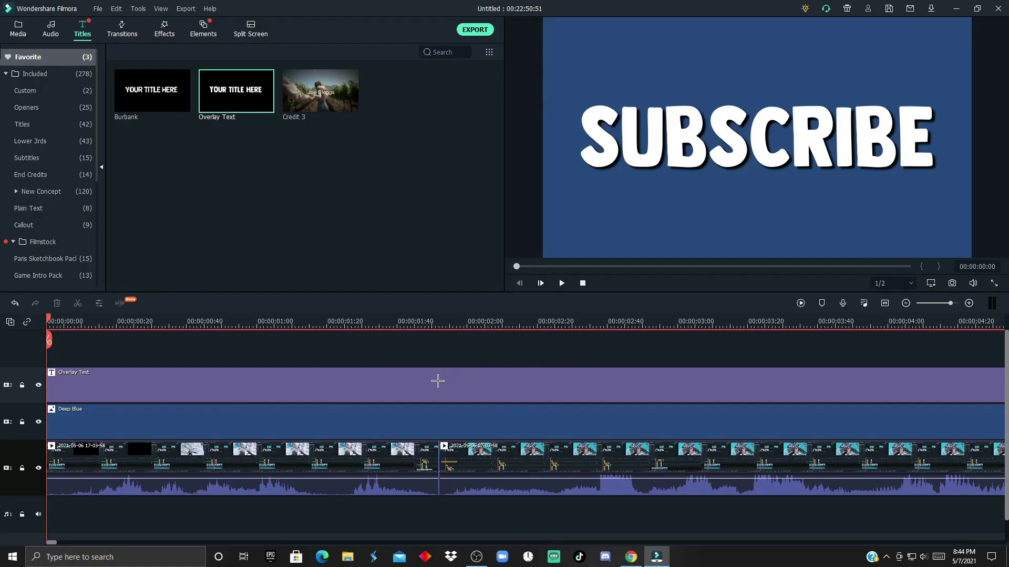
Apply the Grow Shrink text animation to the SUBSCRIBE title.
{"action": "double_click", "coordinate": [437, 379]}
{"action": "left_click", "coordinate": [55, 47]}
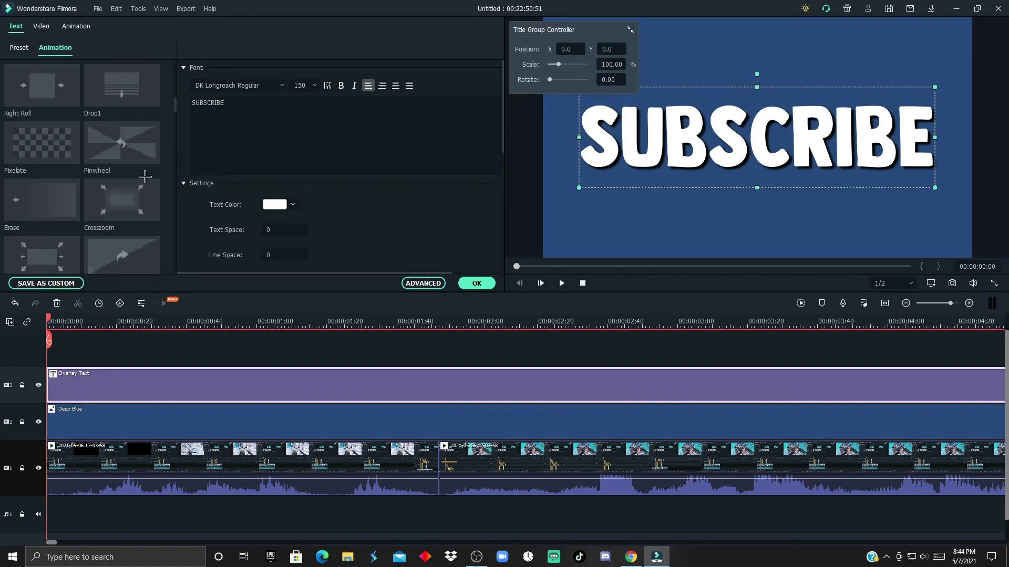
{"action": "scroll", "coordinate": [145, 176], "scroll_direction": "down", "scroll_amount": 5}
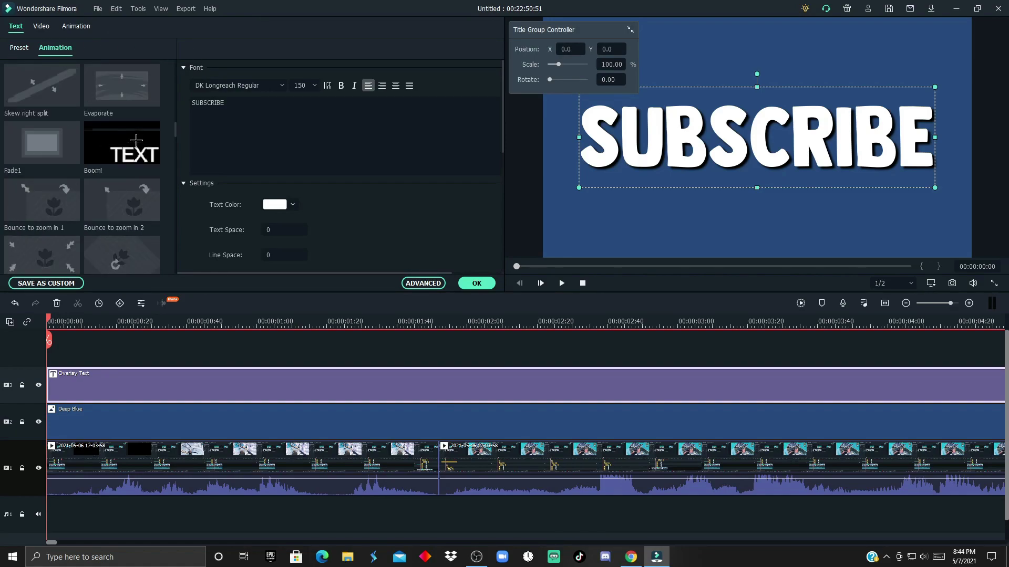
Split the SUBSCRIBE title at about 00:00:00:20 and 00:00:00:30, and move the last piece to start at about 00:00:00:44.
{"action": "left_click", "coordinate": [89, 321]}
{"action": "left_click", "coordinate": [116, 321]}
{"action": "left_click", "coordinate": [116, 340]}
{"action": "left_click", "coordinate": [152, 318]}
{"action": "left_click", "coordinate": [152, 341]}
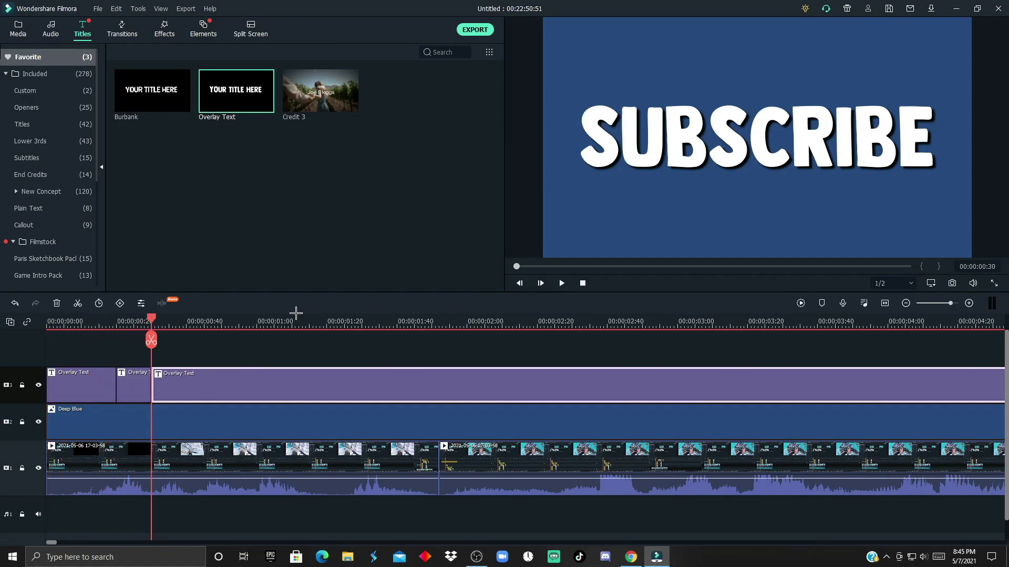
{"action": "left_click_drag", "start_coordinate": [145, 315], "coordinate": [200, 320]}
{"action": "left_click_drag", "start_coordinate": [234, 396], "coordinate": [273, 378]}
Change the text of the last title piece to "LIKE".
{"action": "double_click", "coordinate": [265, 378]}
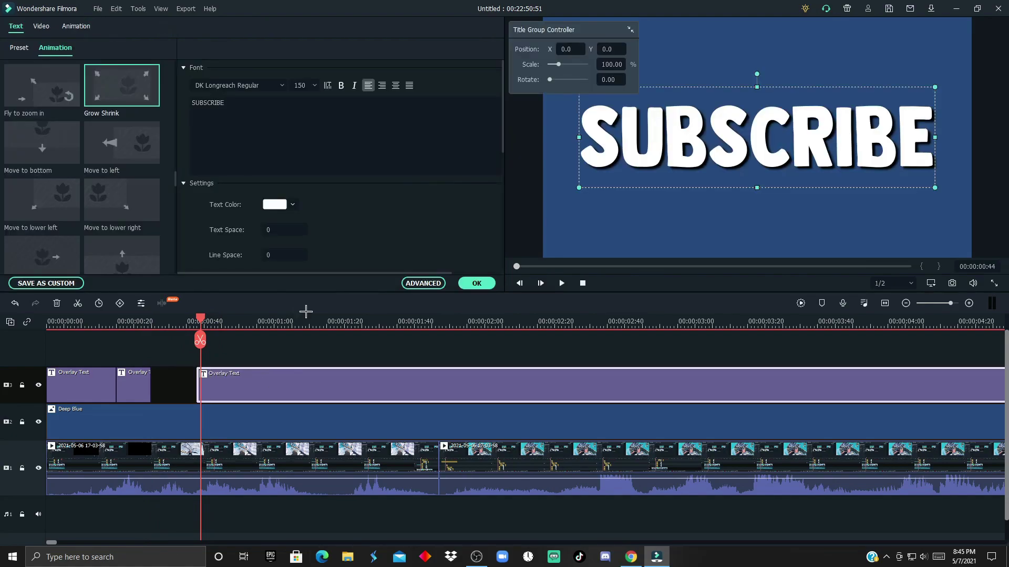
{"action": "double_click", "coordinate": [259, 116]}
{"action": "type", "text": "LIKE"}
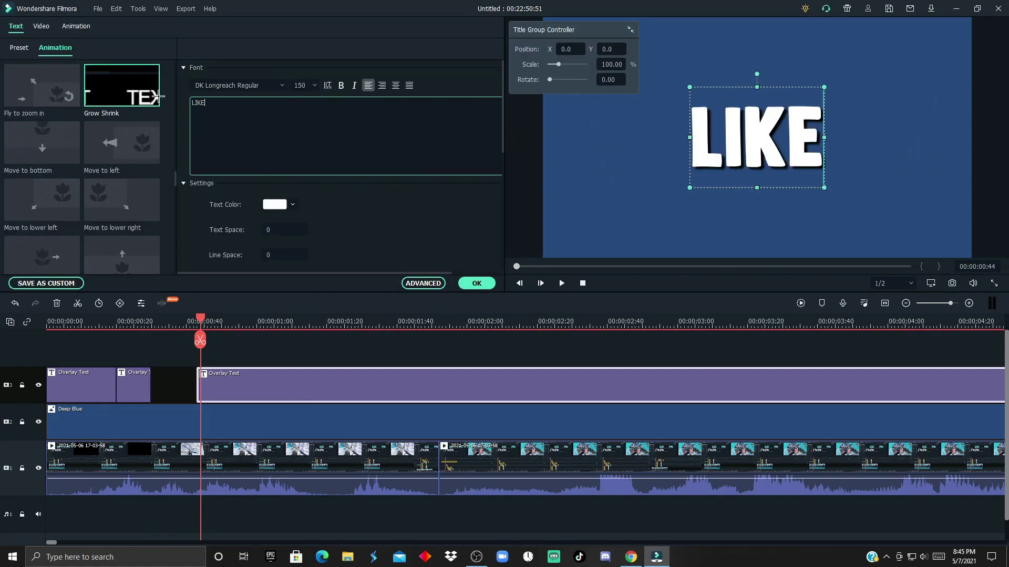
{"action": "left_click", "coordinate": [476, 284]}
Split the LIKE title at about 00:00:00:57 and move the remaining piece to start at about 00:00:01:15.
{"action": "left_click_drag", "start_coordinate": [200, 341], "coordinate": [246, 341]}
{"action": "left_click", "coordinate": [246, 340]}
{"action": "left_click_drag", "start_coordinate": [282, 393], "coordinate": [315, 392]}
{"action": "left_click_drag", "start_coordinate": [249, 324], "coordinate": [321, 334]}
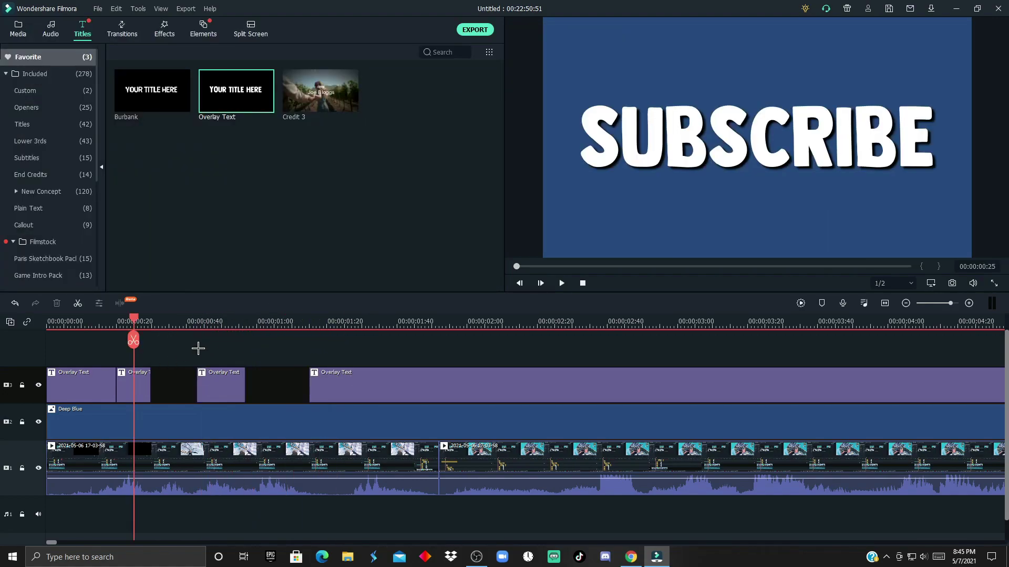
Color the letters "IBE" in the second SUBSCRIBE title piece green.
{"action": "double_click", "coordinate": [138, 379]}
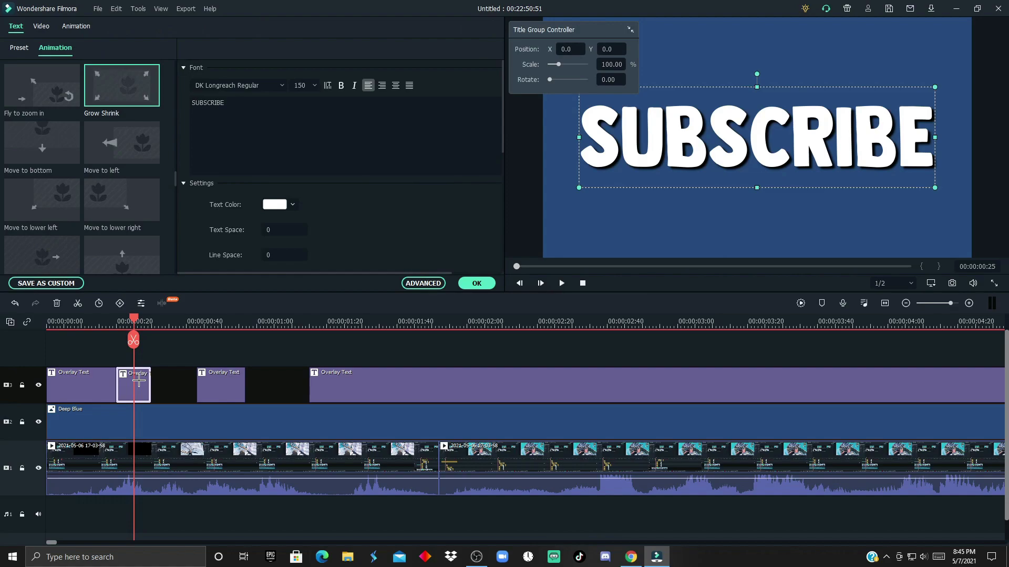
{"action": "mouse_move", "coordinate": [225, 103]}
{"action": "left_mouse_down"}
{"action": "mouse_move", "coordinate": [191, 103]}
{"action": "mouse_move", "coordinate": [215, 103]}
{"action": "left_mouse_up"}
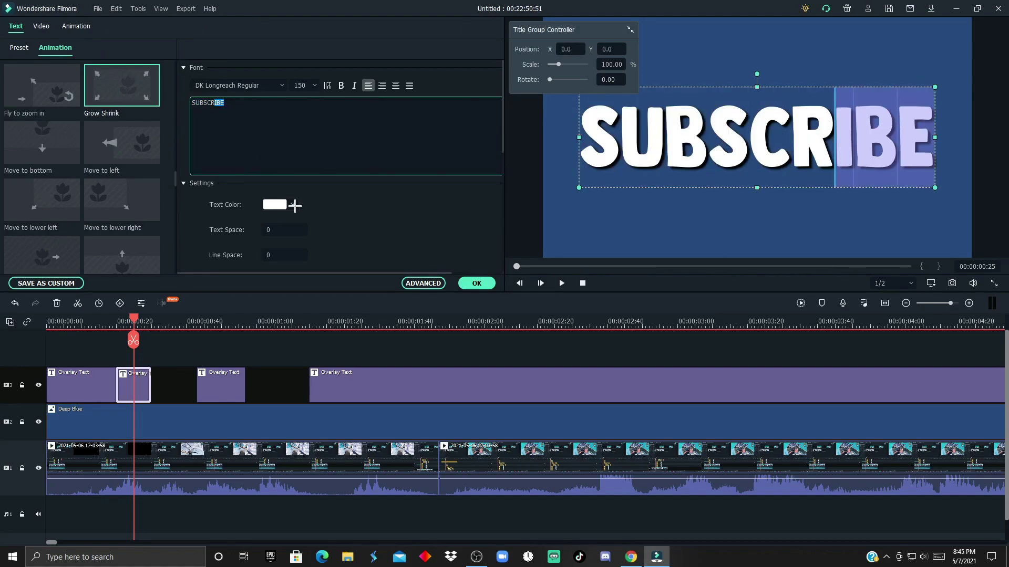
{"action": "left_click", "coordinate": [294, 206]}
{"action": "left_click", "coordinate": [290, 284]}
{"action": "left_click_drag", "start_coordinate": [355, 202], "coordinate": [356, 177]}
{"action": "left_click", "coordinate": [358, 341]}
Review the advanced text fill and shadow settings of the second SUBSCRIBE title piece.
{"action": "left_click", "coordinate": [415, 284]}
{"action": "scroll", "coordinate": [305, 266], "scroll_direction": "down", "scroll_amount": 8}
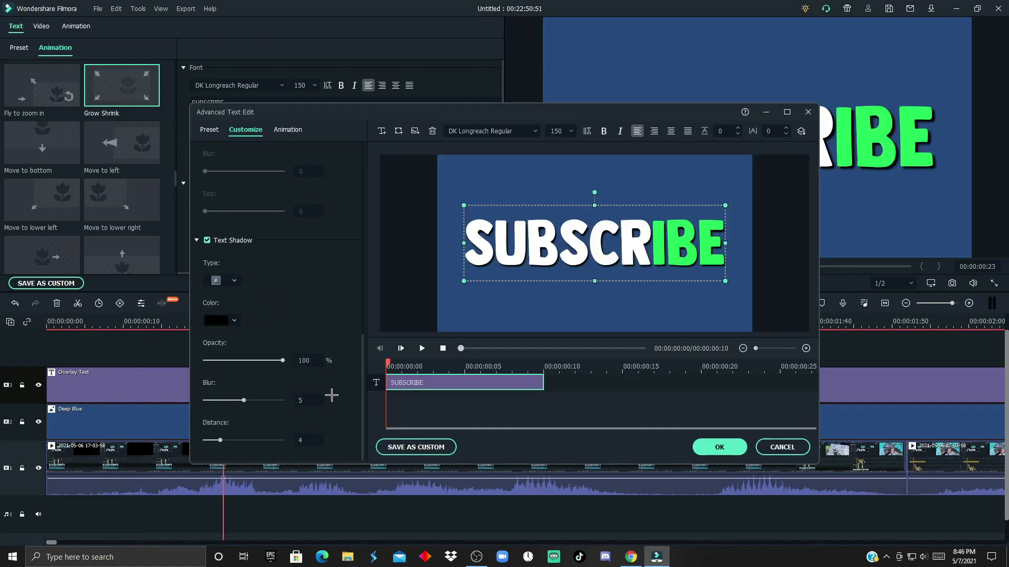
{"action": "scroll", "coordinate": [324, 345], "scroll_direction": "up", "scroll_amount": 8}
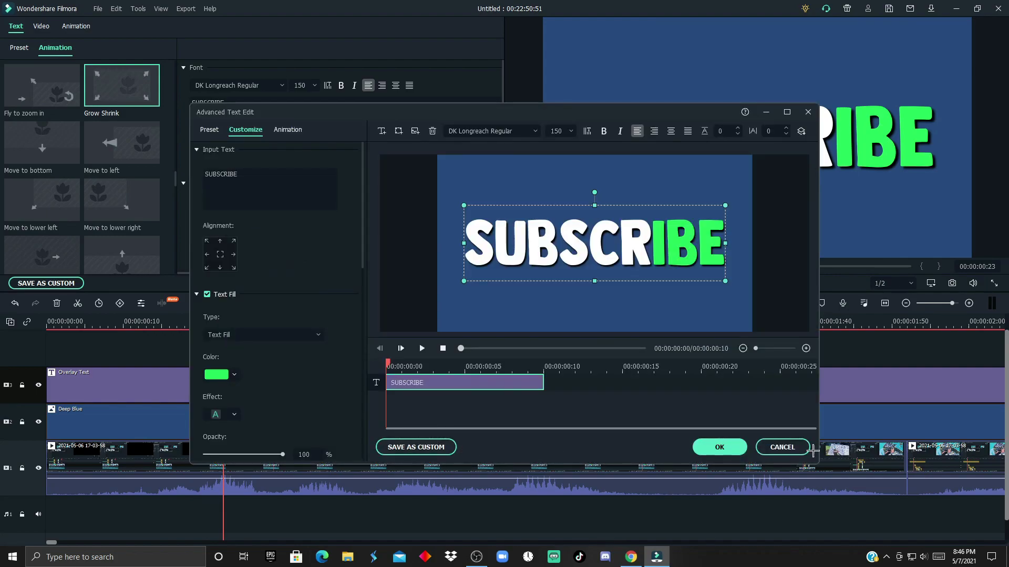
{"action": "left_click", "coordinate": [720, 446]}
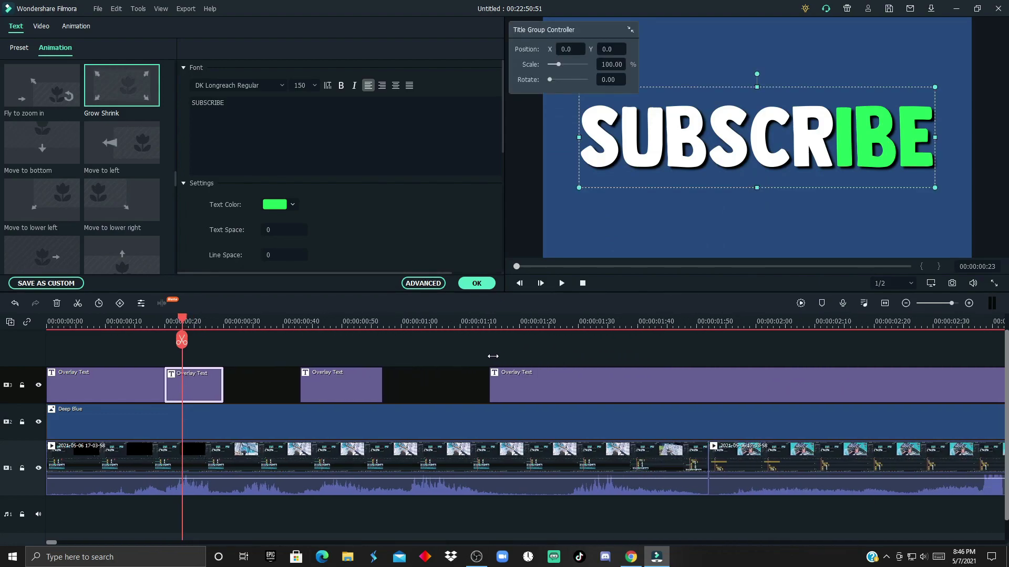
{"action": "left_click_drag", "start_coordinate": [499, 356], "coordinate": [321, 370]}
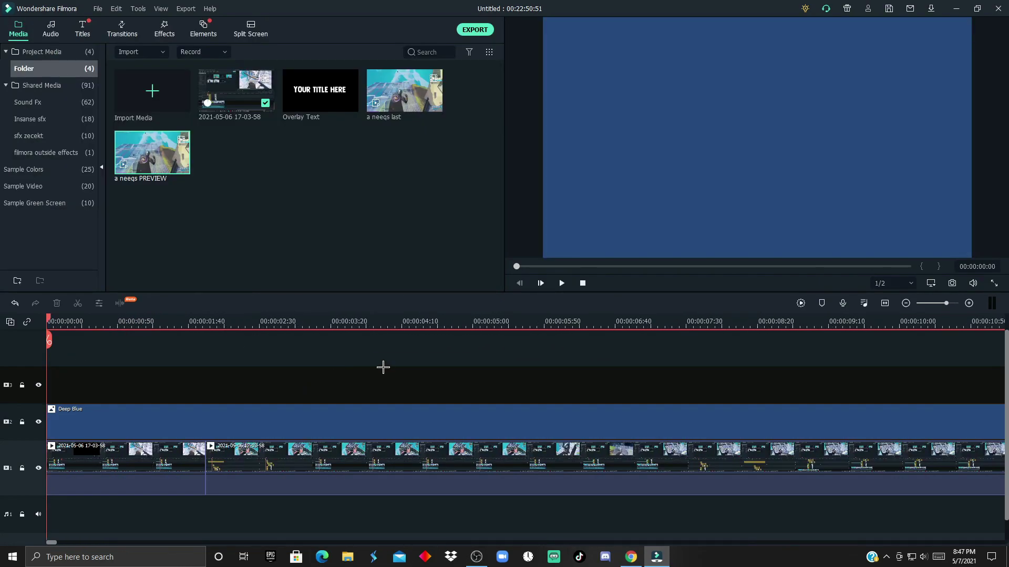
Place the "a neeqs PREVIEW" clip at the start of the track above the Deep Blue background and scale it to 75%.
{"action": "left_click_drag", "start_coordinate": [142, 197], "coordinate": [66, 388]}
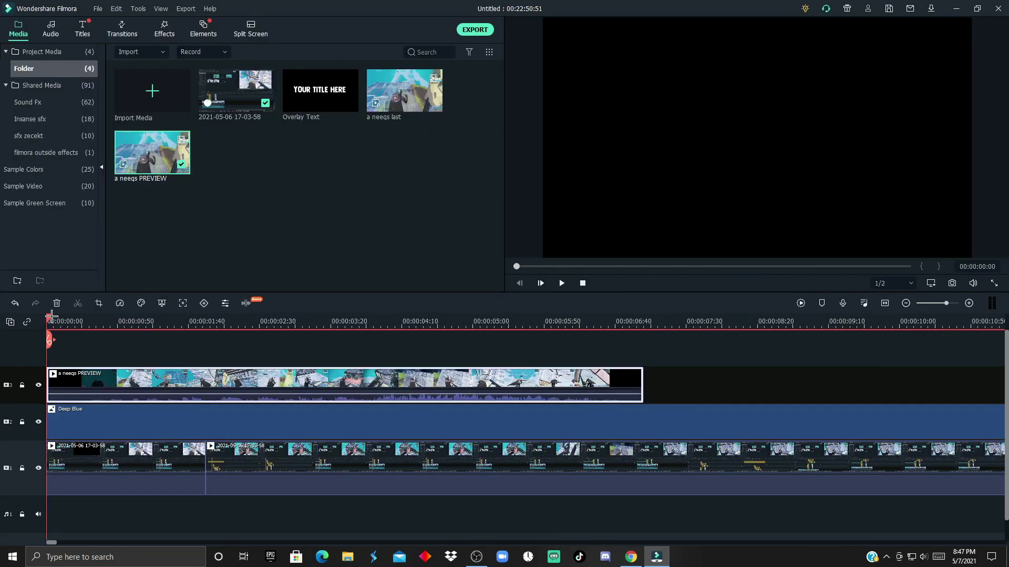
{"action": "double_click", "coordinate": [324, 369]}
{"action": "left_click", "coordinate": [115, 29]}
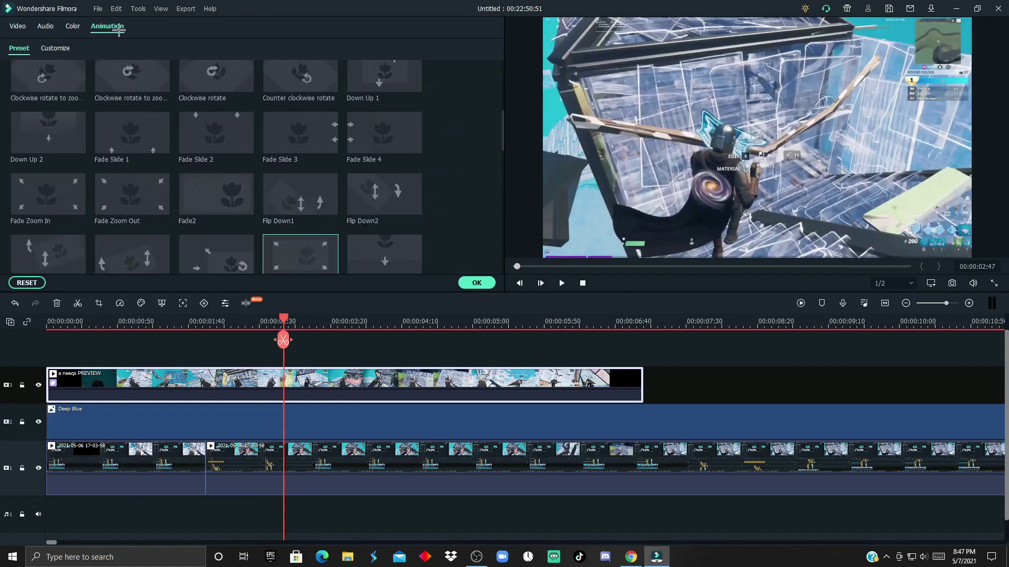
{"action": "left_click", "coordinate": [58, 48]}
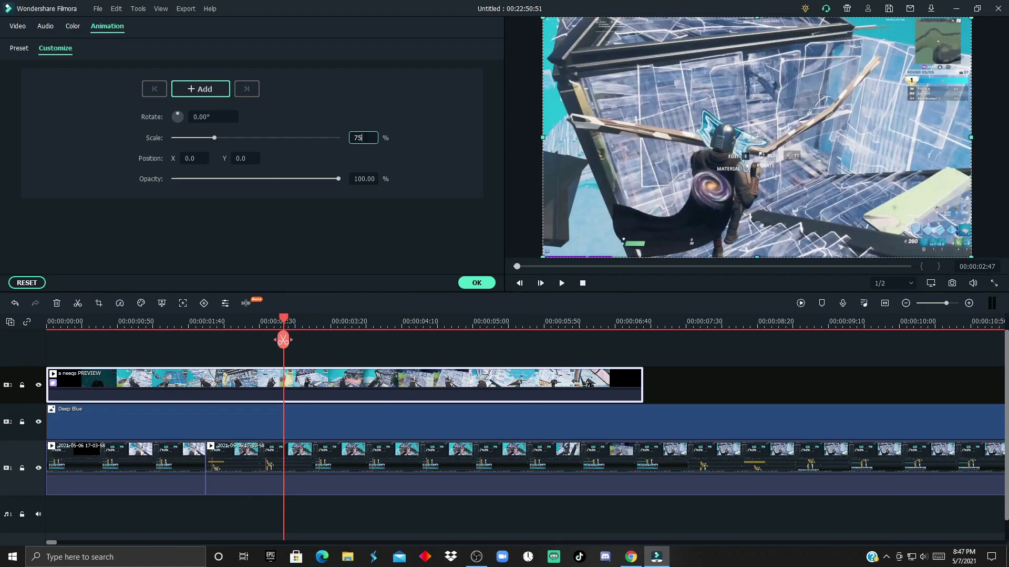
{"action": "key", "text": "Return"}
Give the "a neeqs PREVIEW" clip a drop shadow and adjust the shadow's distance.
{"action": "left_click", "coordinate": [17, 26]}
{"action": "scroll", "coordinate": [67, 194], "scroll_direction": "down", "scroll_amount": 2}
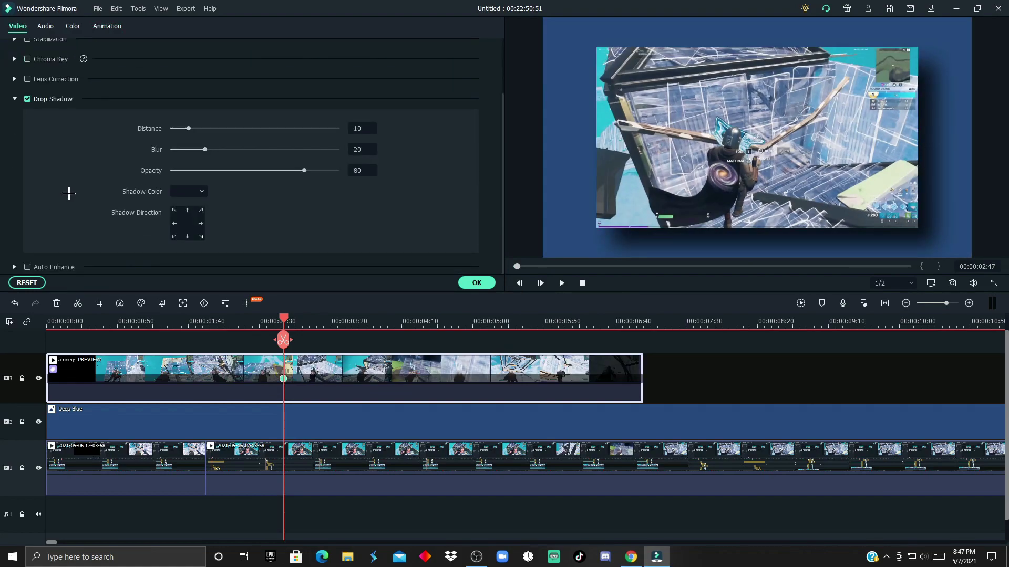
{"action": "left_click_drag", "start_coordinate": [185, 128], "coordinate": [189, 150]}
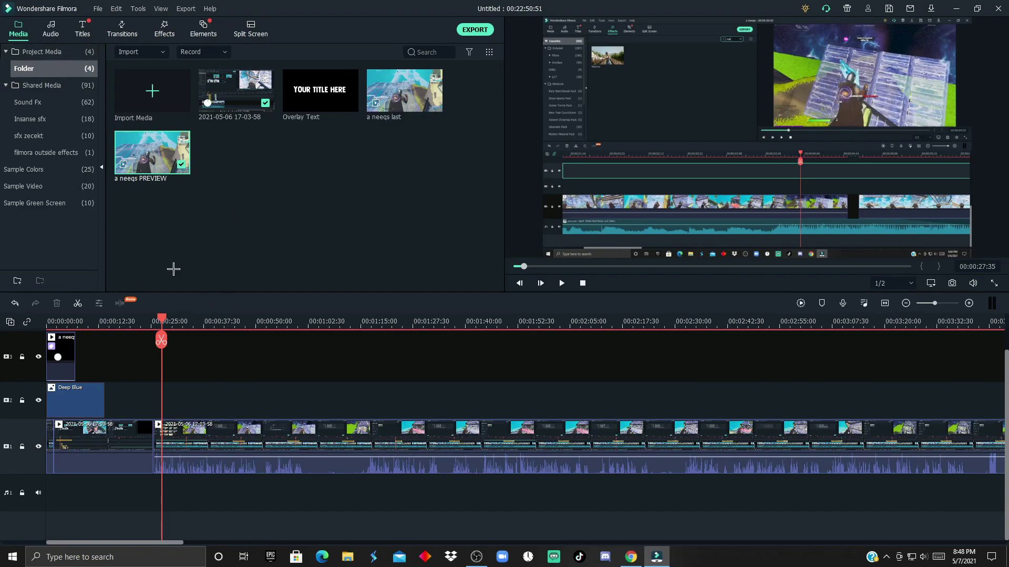
Add the outro clip from the shared media to the main video track, directly after the end of the recording.
{"action": "left_click", "coordinate": [49, 85]}
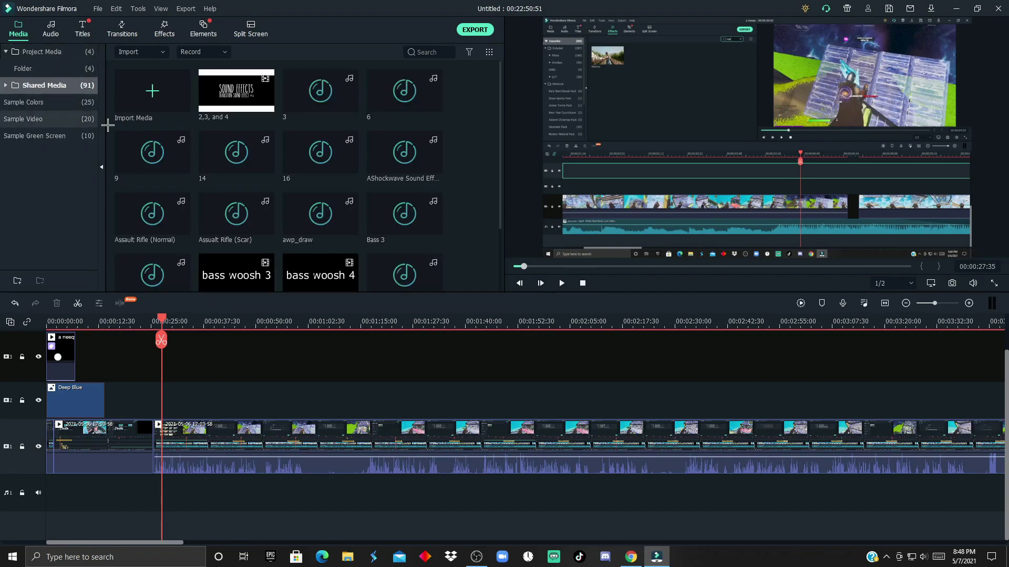
{"action": "scroll", "coordinate": [342, 169], "scroll_direction": "down", "scroll_amount": 5}
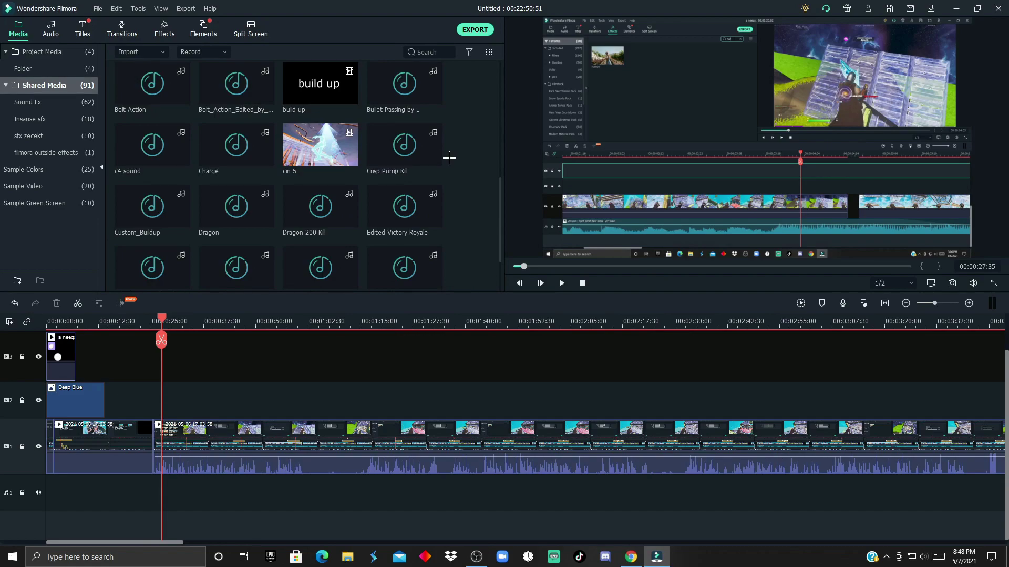
{"action": "left_click_drag", "start_coordinate": [304, 153], "coordinate": [831, 371]}
{"action": "left_click_drag", "start_coordinate": [832, 371], "coordinate": [809, 368]}
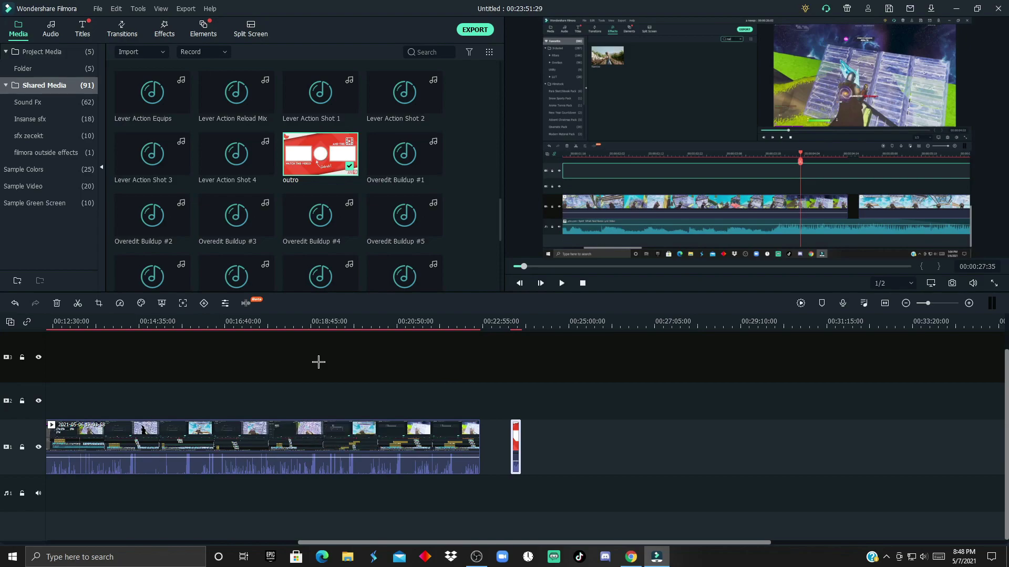
{"action": "scroll", "coordinate": [421, 362], "scroll_direction": "up", "scroll_amount": 3}
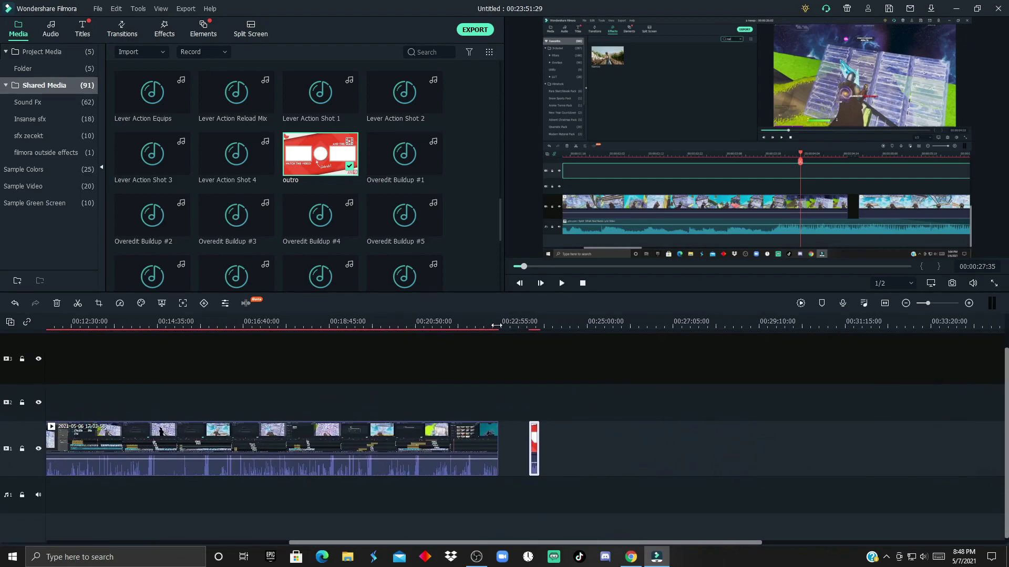
{"action": "scroll", "coordinate": [531, 374], "scroll_direction": "up", "scroll_amount": 2}
{"action": "left_click_drag", "start_coordinate": [604, 446], "coordinate": [517, 436]}
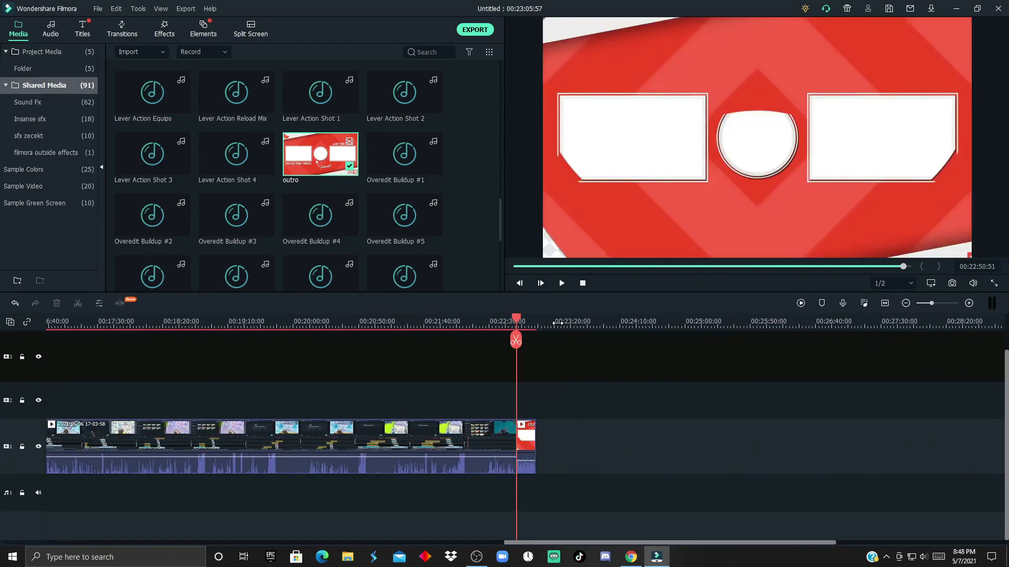
Remove the sound from the outro clip at the end of the main video track.
{"action": "scroll", "coordinate": [517, 436], "scroll_direction": "up", "scroll_amount": 3}
{"action": "left_click", "coordinate": [730, 465]}
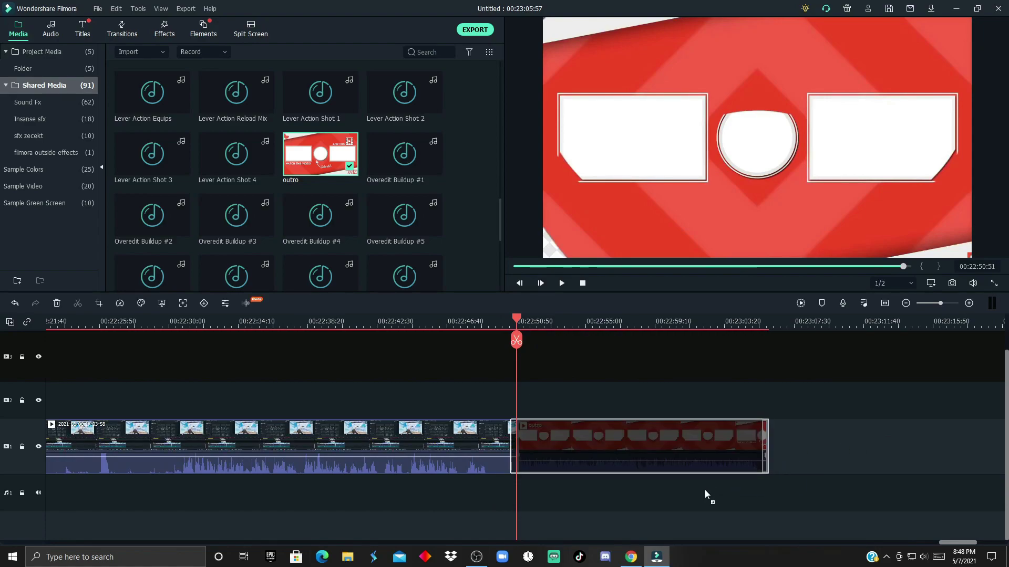
{"action": "right_click", "coordinate": [641, 467]}
{"action": "left_click", "coordinate": [666, 488]}
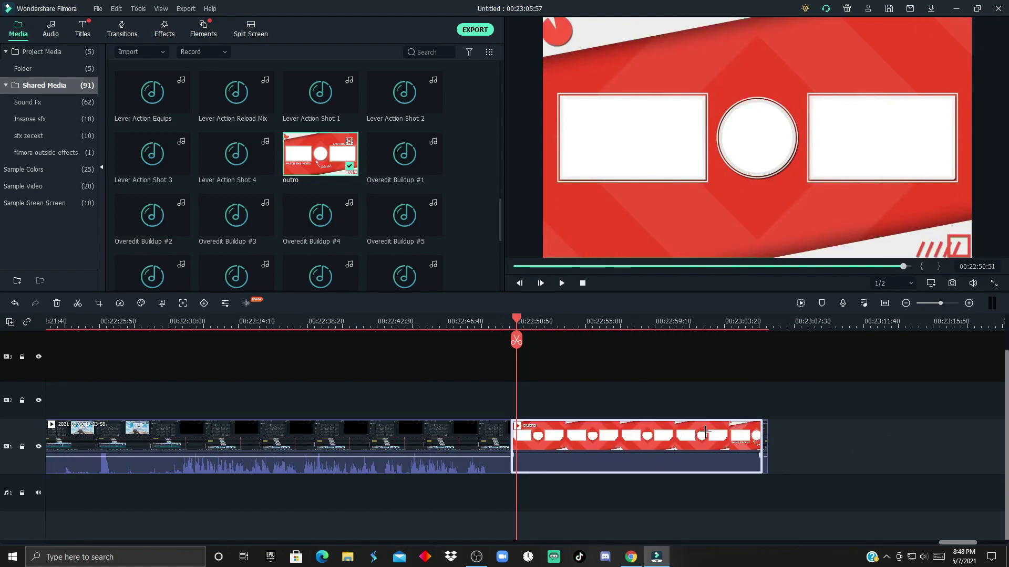
Split the outro clip at 00:22:57:44 and delete everything after the cut.
{"action": "left_click_drag", "start_coordinate": [519, 314], "coordinate": [634, 319]}
{"action": "key", "text": "ctrl+b"}
{"action": "left_click_drag", "start_coordinate": [729, 383], "coordinate": [823, 456]}
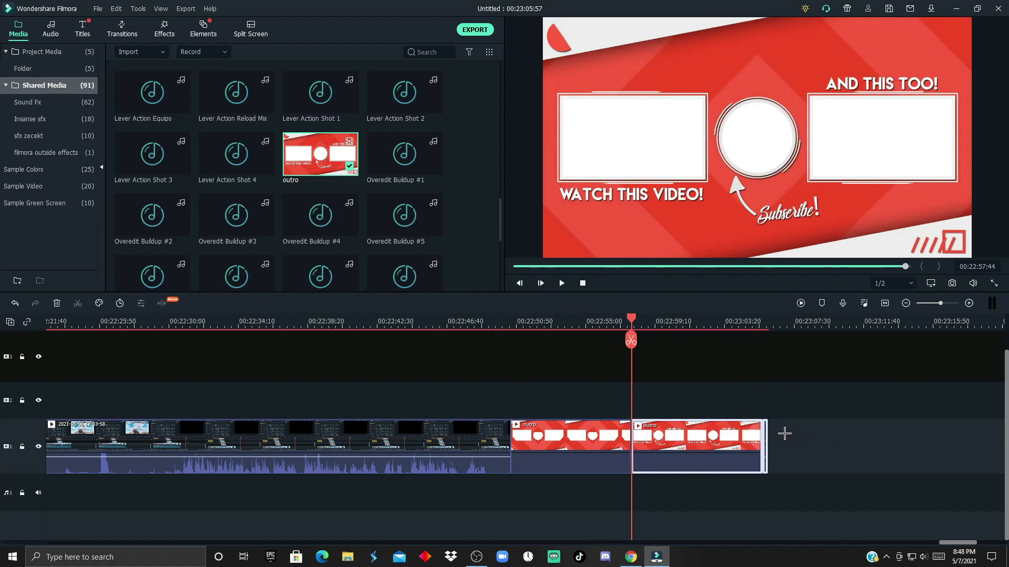
{"action": "key", "text": "Delete"}
Add "LAKEY INSPIRED - Monroe" from the "chill backround lofi" music folder to the audio track with its volume at -12.11 dB.
{"action": "left_click", "coordinate": [42, 51]}
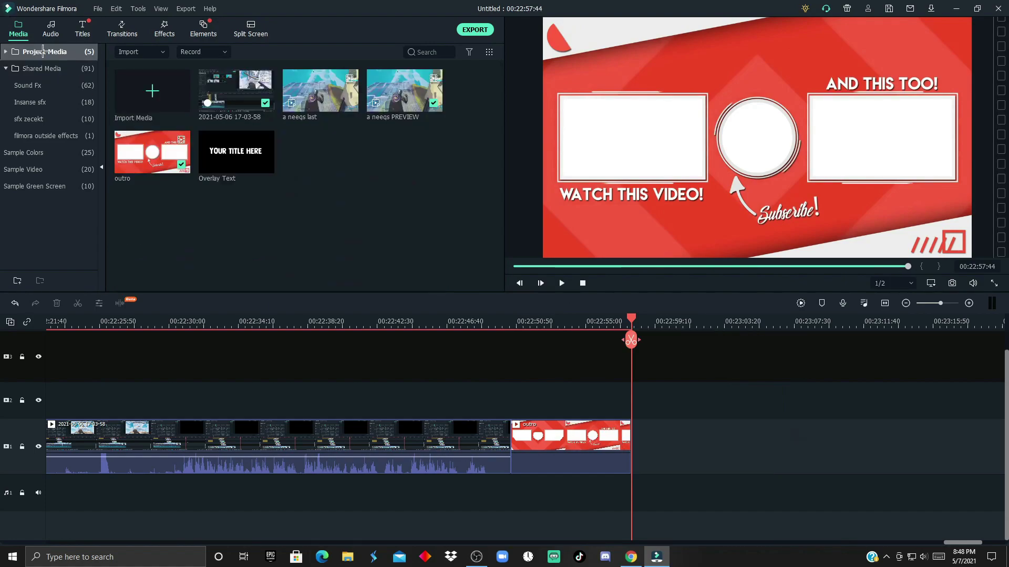
{"action": "right_click", "coordinate": [360, 212]}
{"action": "left_click", "coordinate": [423, 218]}
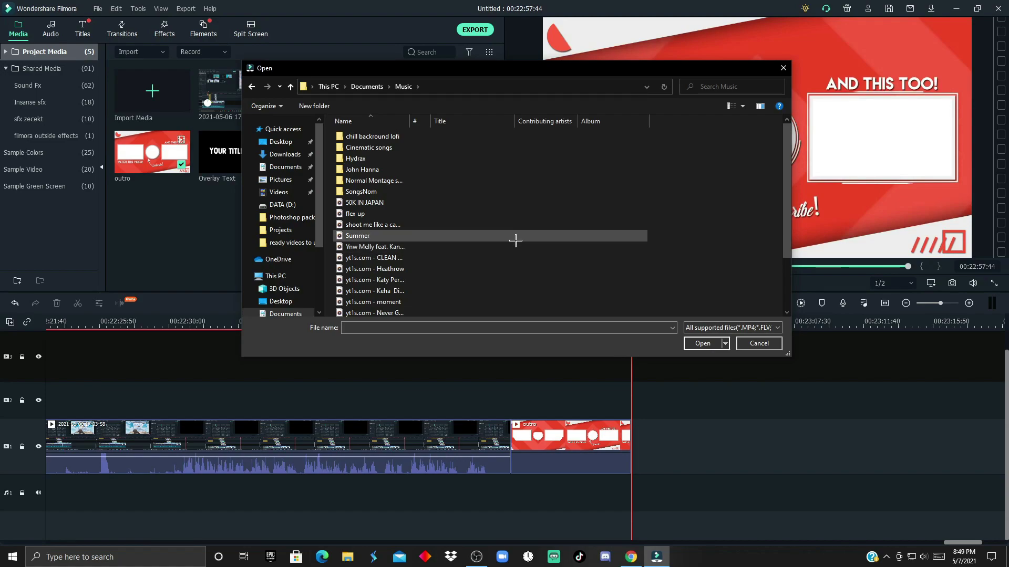
{"action": "double_click", "coordinate": [373, 136]}
{"action": "scroll", "coordinate": [439, 237], "scroll_direction": "down", "scroll_amount": 3}
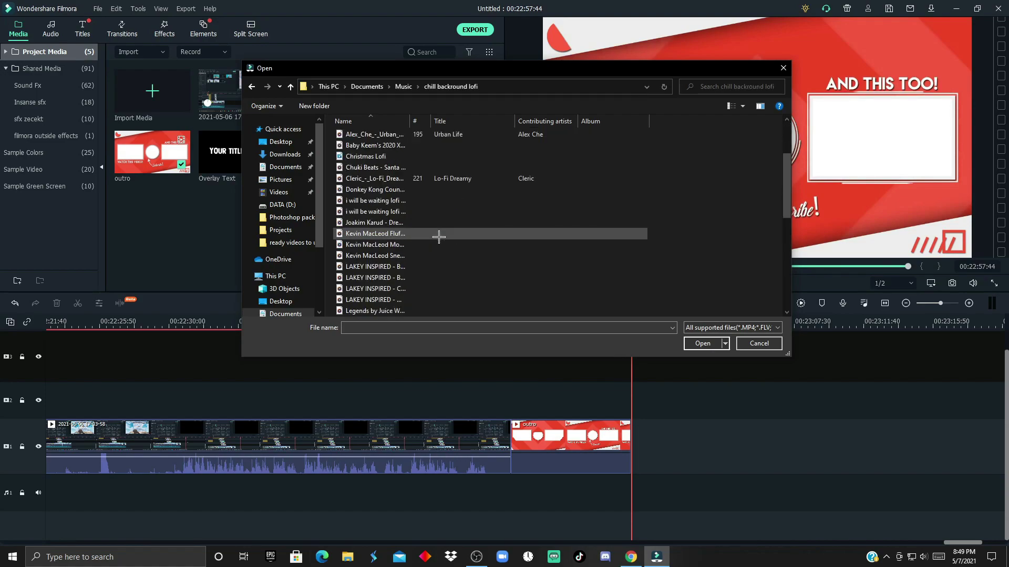
{"action": "scroll", "coordinate": [428, 247], "scroll_direction": "down", "scroll_amount": 3}
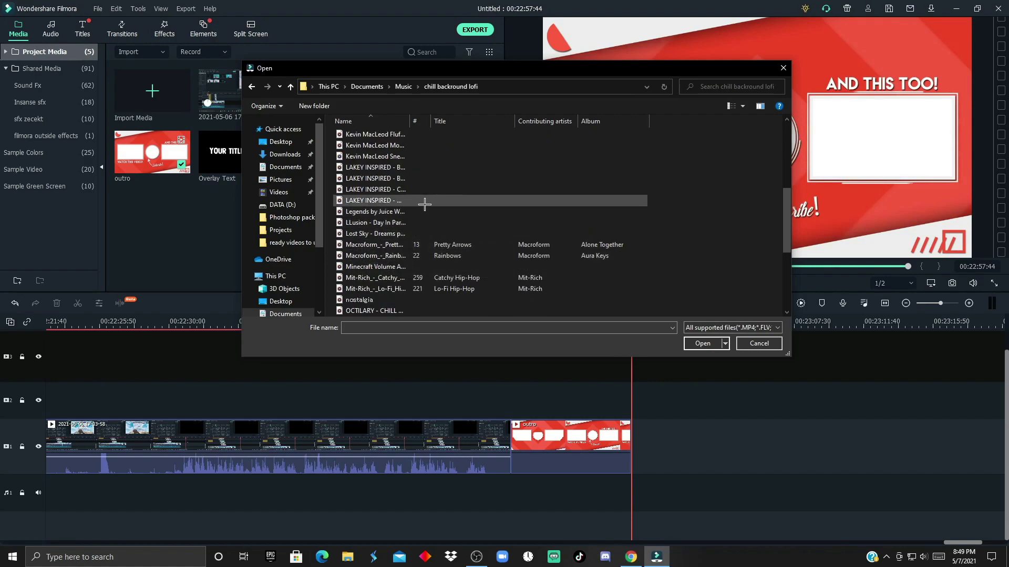
{"action": "left_click_drag", "start_coordinate": [403, 199], "coordinate": [351, 495]}
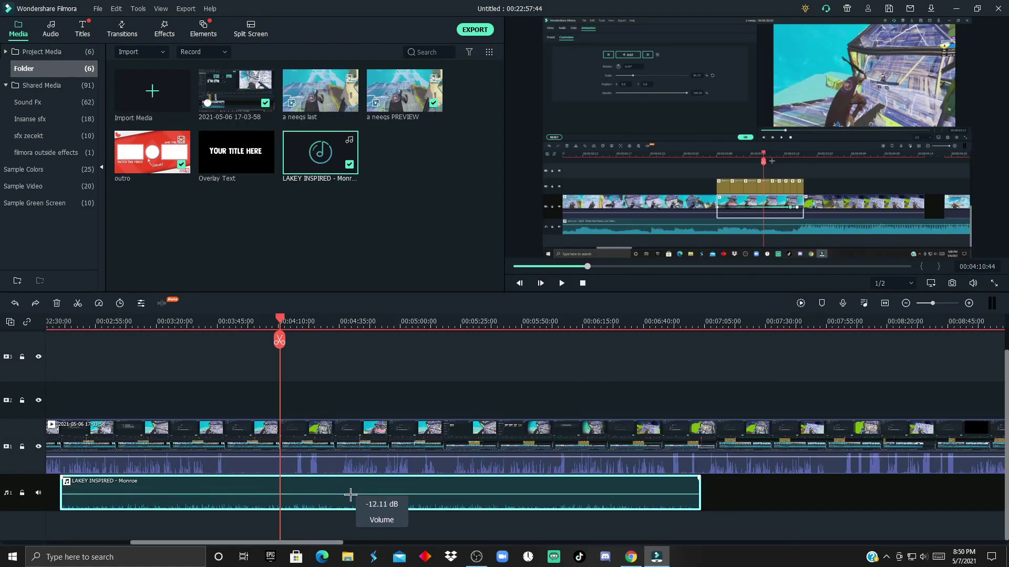